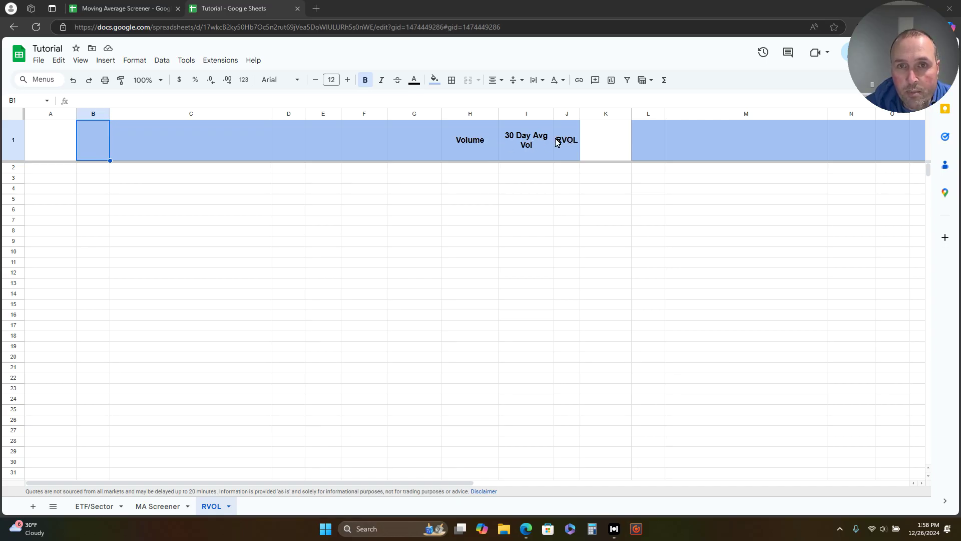
Unhide columns C to H on the MA Screener sheet and pull them into RVOL cell B1 with ={'MA Screener'!C:H}.
click(161, 510)
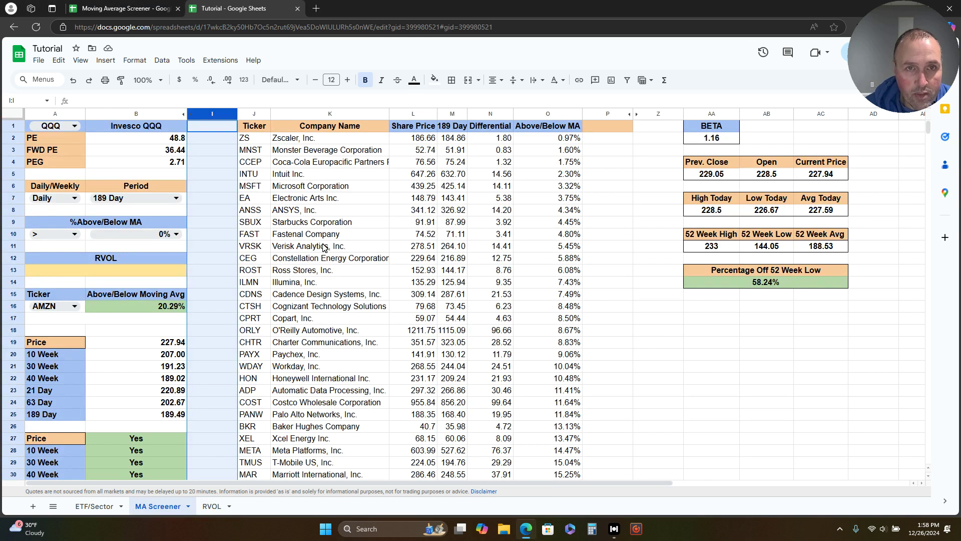
click(184, 114)
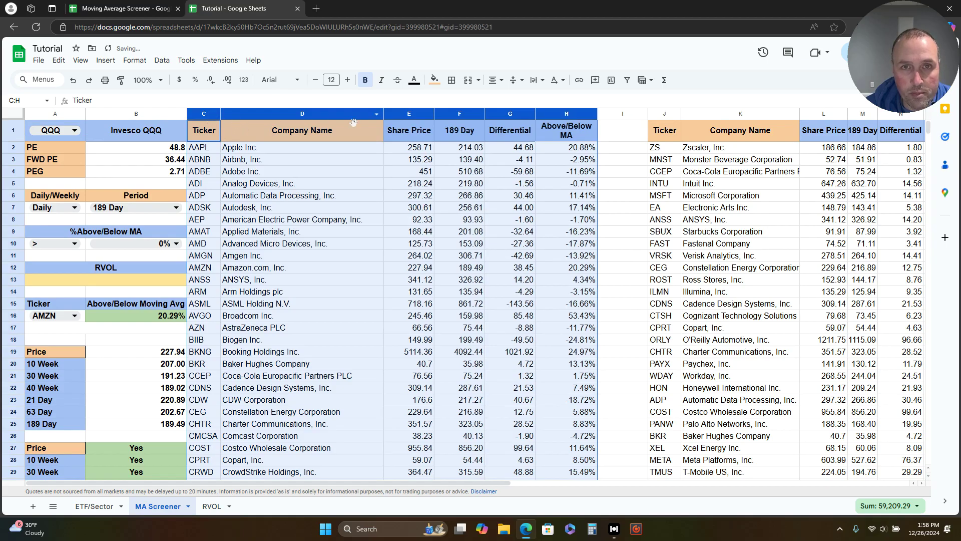
click(216, 507)
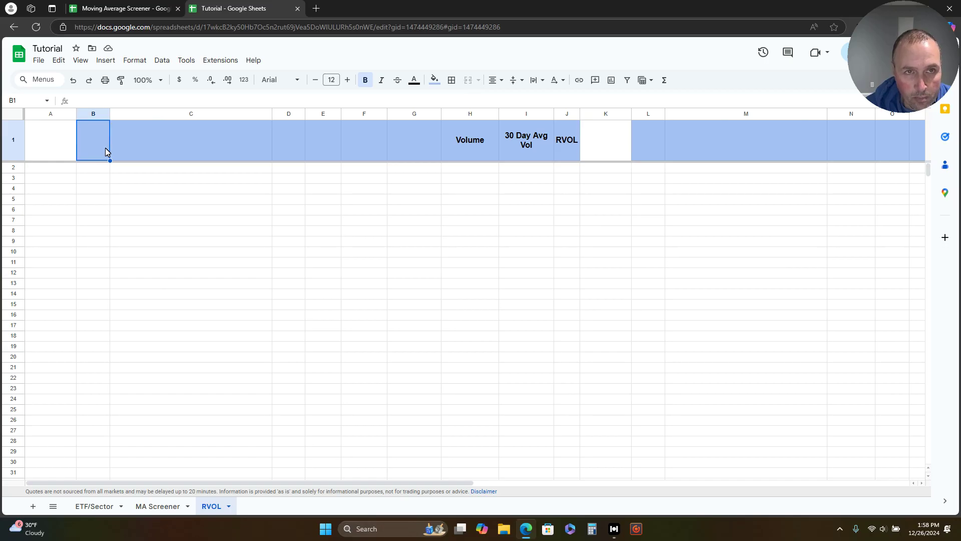
text(={)
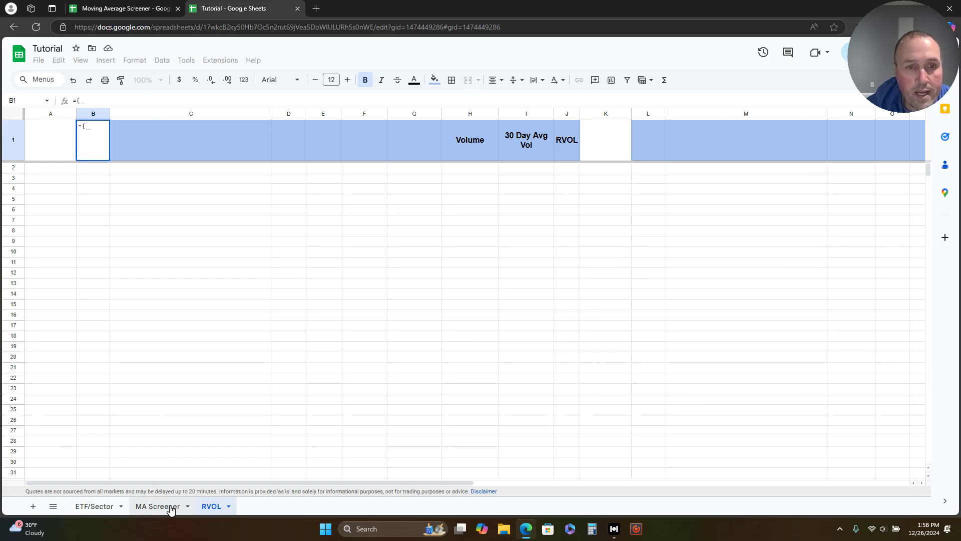
click(167, 508)
drag(203, 116, 548, 115)
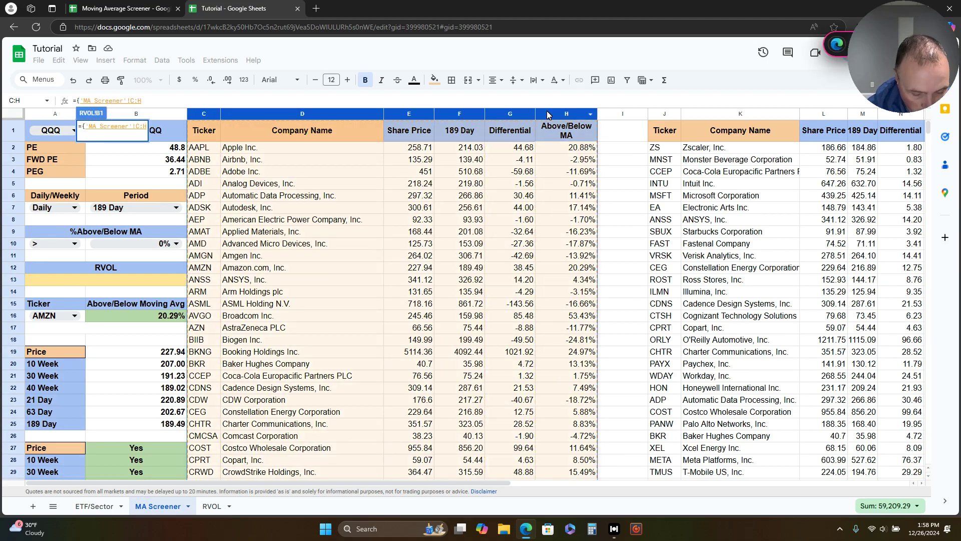
text(})
key(Return)
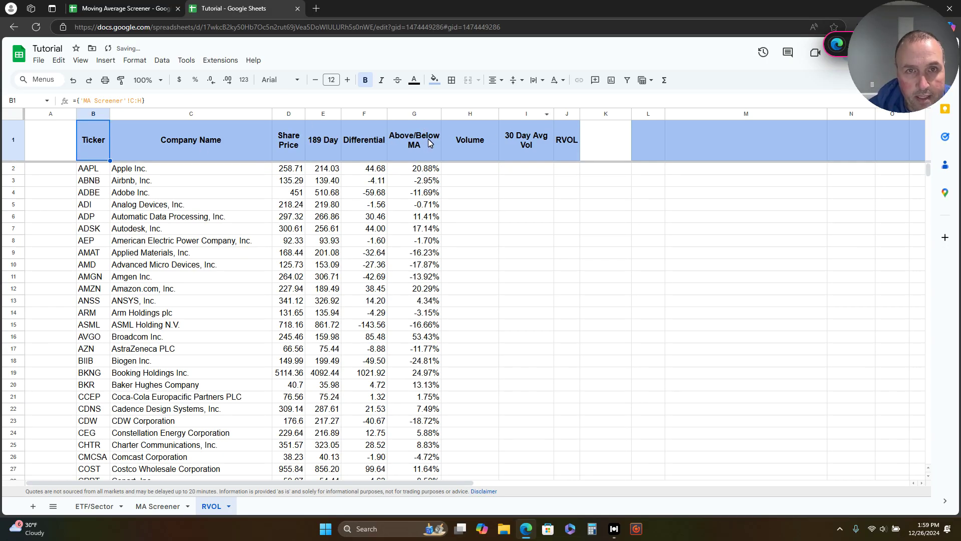
Hide columns C to H on the MA Screener sheet again.
click(159, 506)
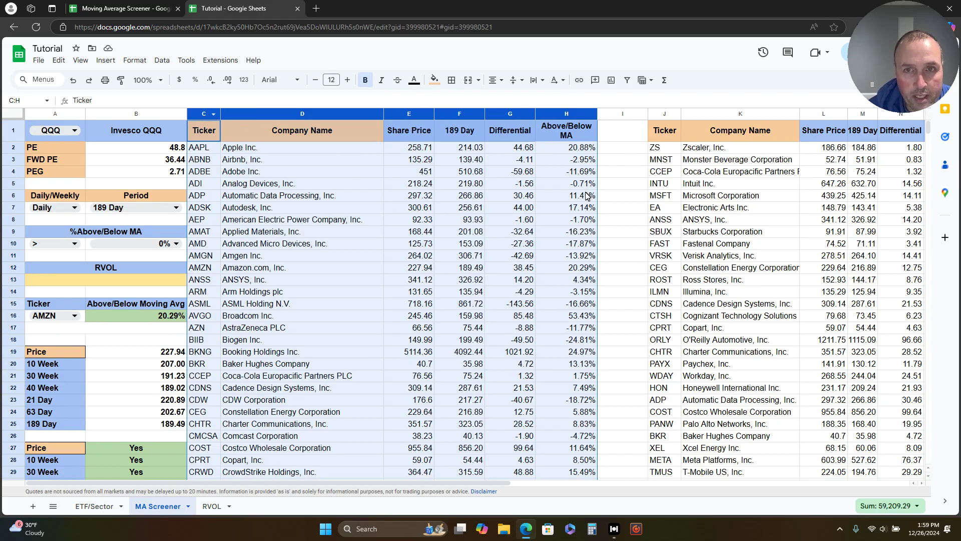
click(615, 185)
drag(203, 115, 570, 114)
right_click(570, 125)
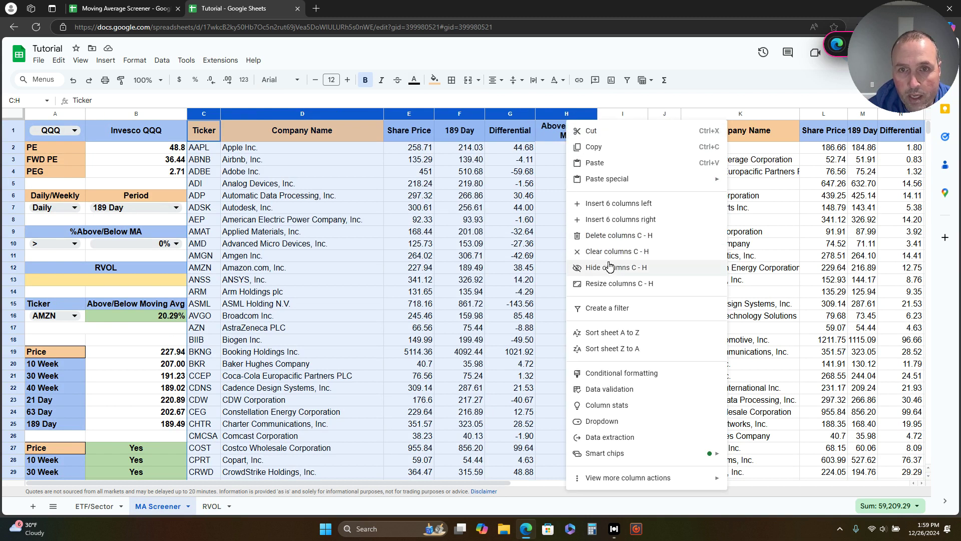
click(614, 269)
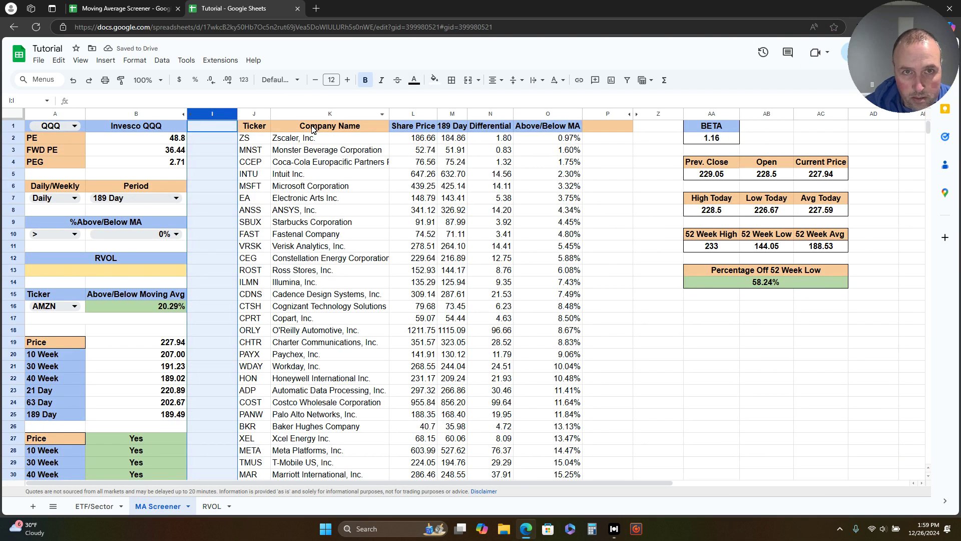
On the RVOL sheet, enter =IFERROR(GOOGLEFINANCE(B2,"Volume")) in cell H2 for the first ticker's volume.
click(219, 514)
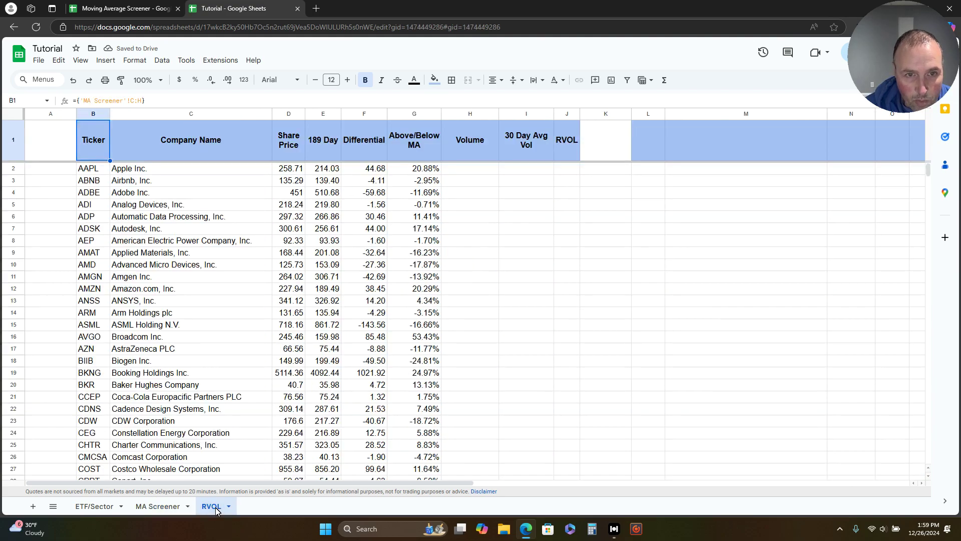
scroll(451, 300, down, 2)
scroll(503, 241, up, 2)
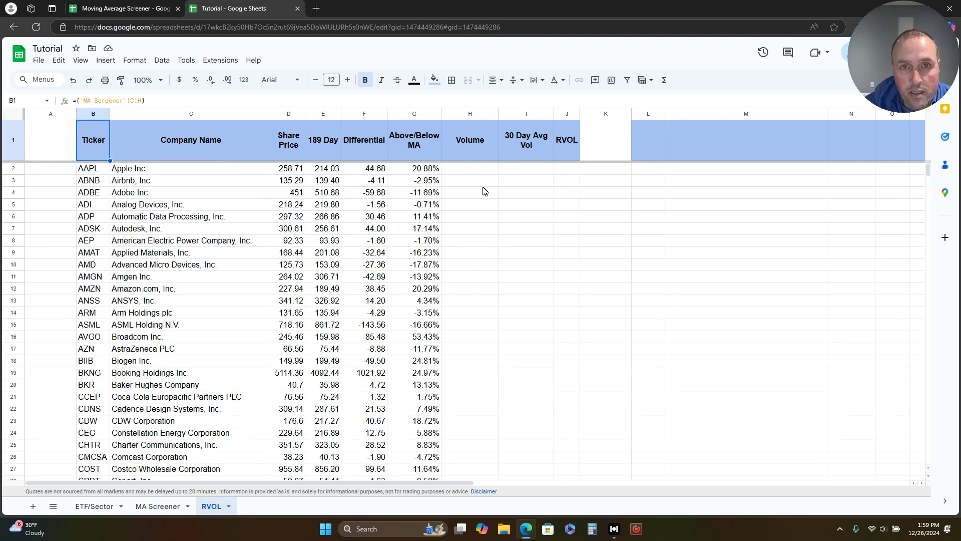
click(466, 172)
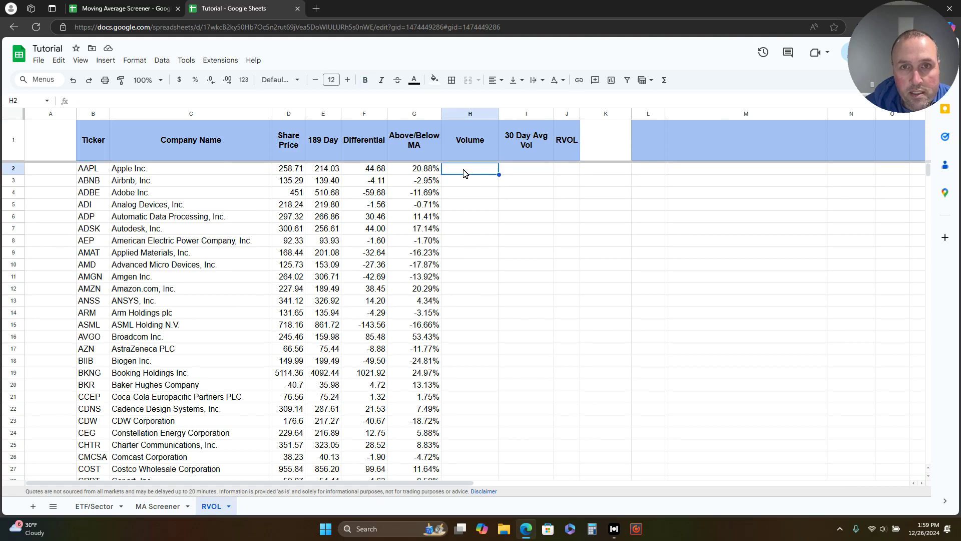
text(=if)
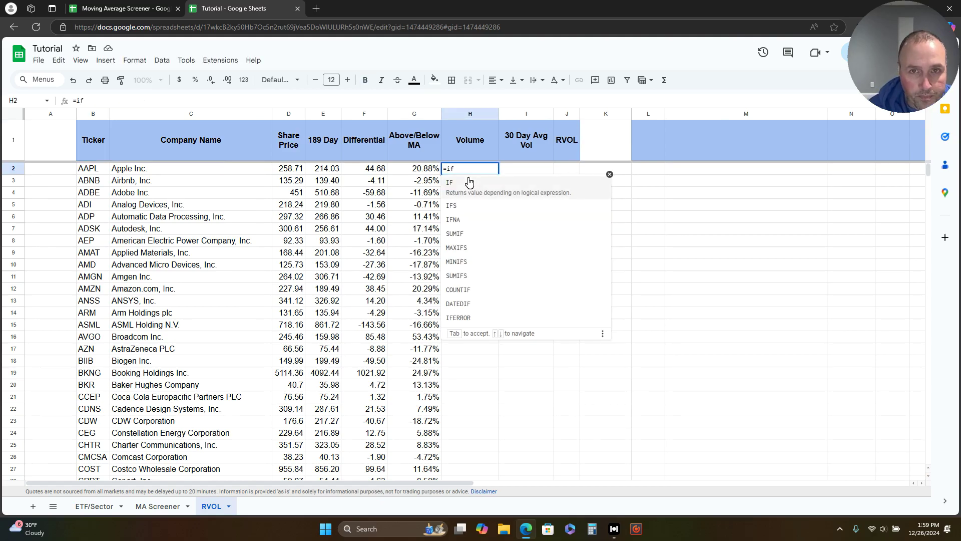
click(467, 317)
text(goog)
click(498, 181)
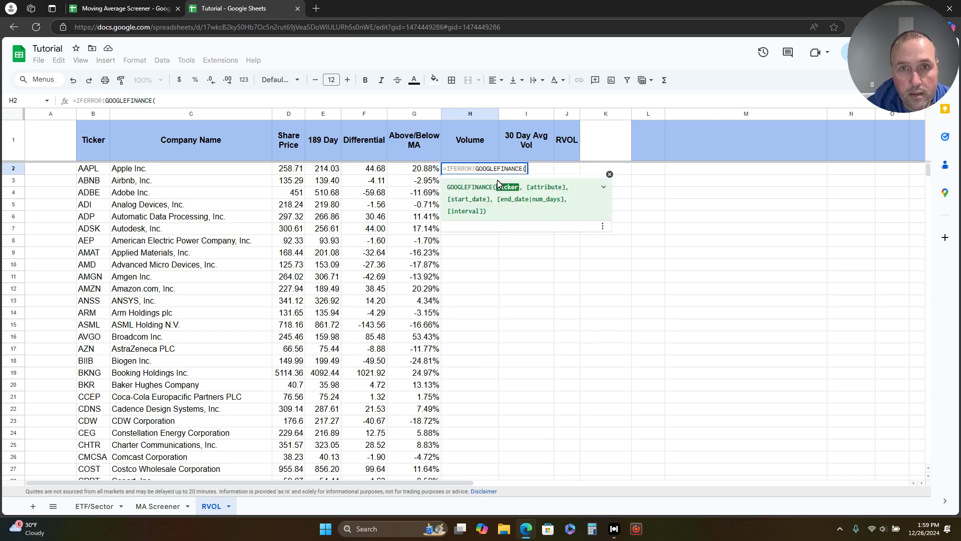
click(92, 173)
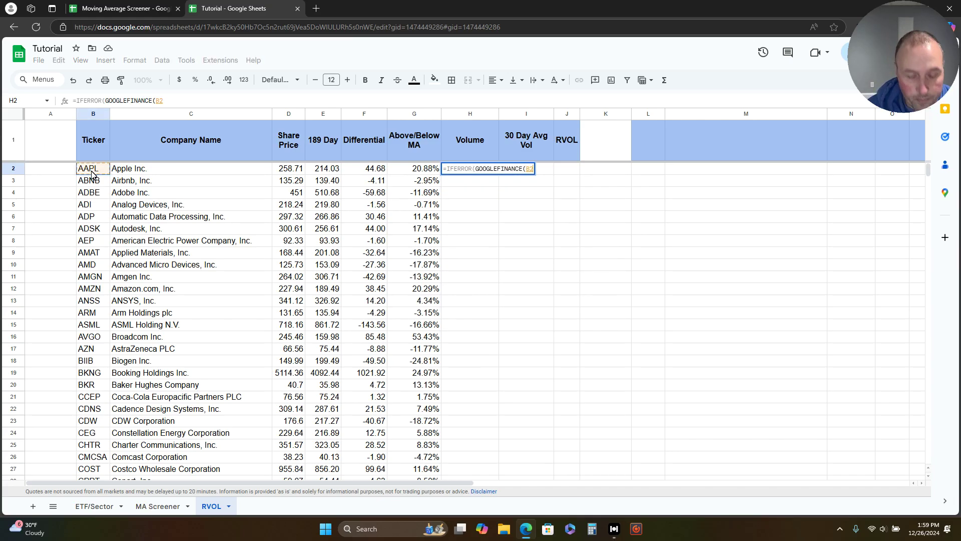
text(,"Vol)
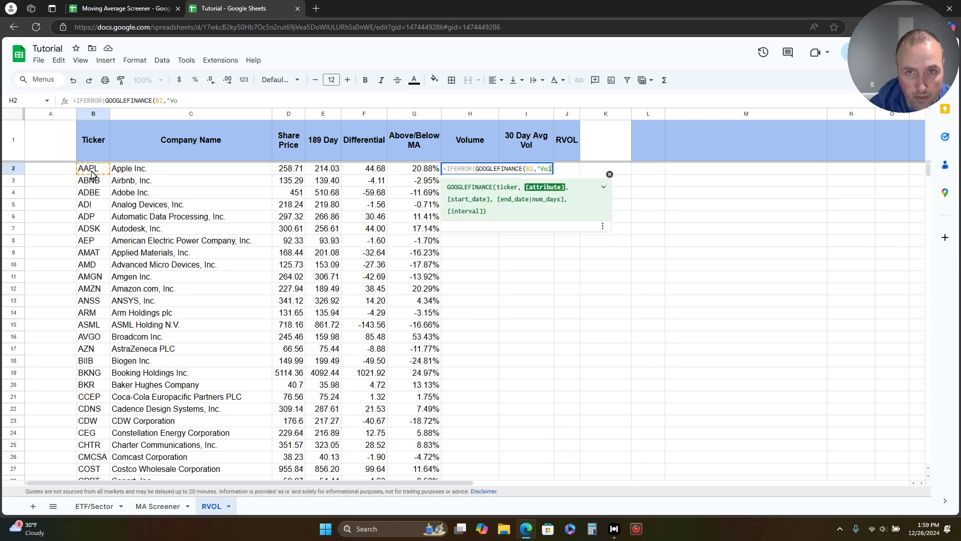
text(ume"))
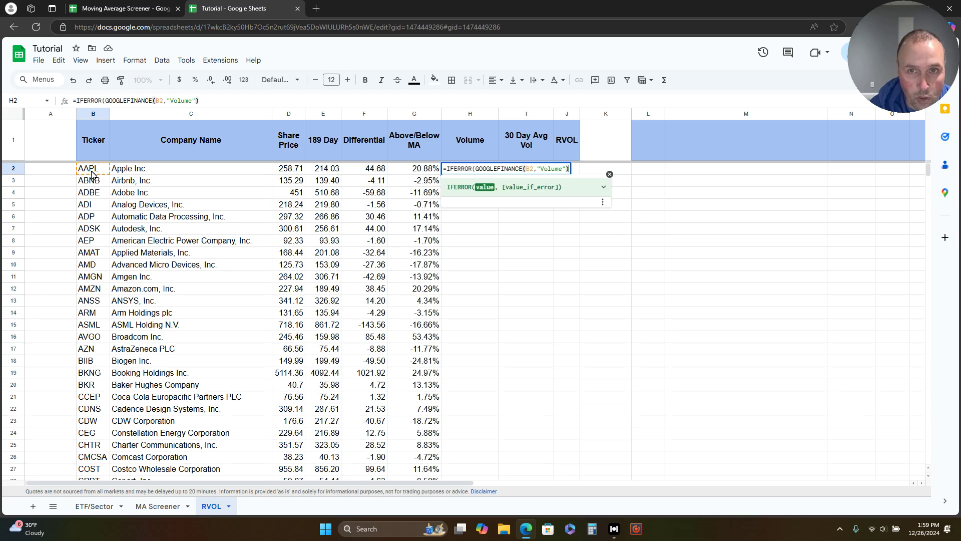
key(Return)
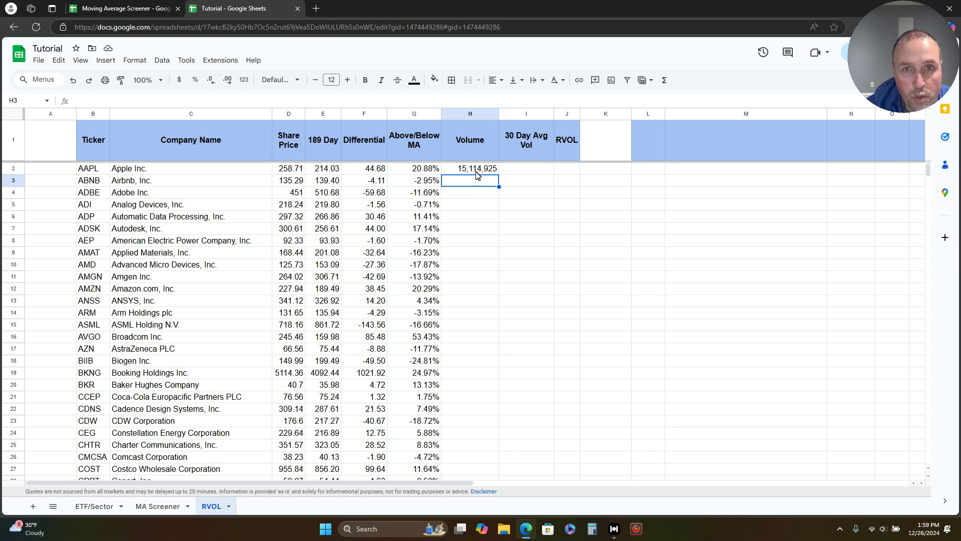
click(485, 170)
click(134, 60)
mouse_move(145, 102)
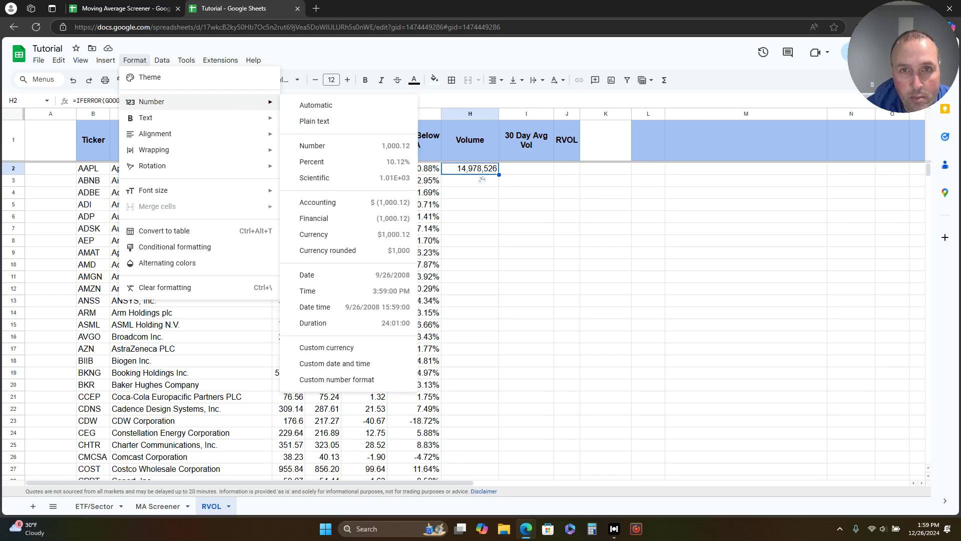
click(484, 228)
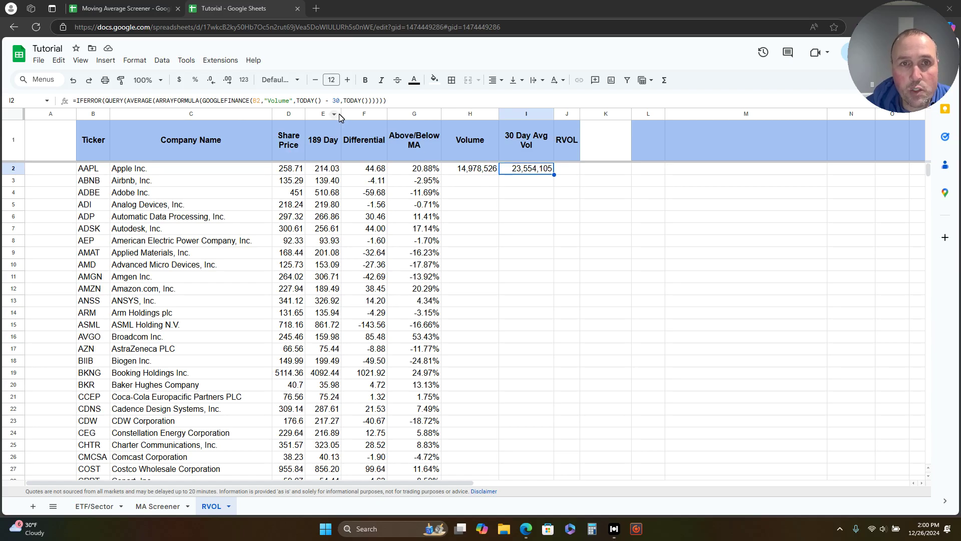
Calculate relative volume in cell J2 by dividing volume by the 30-day average with =IFERROR(H2/I2).
click(571, 170)
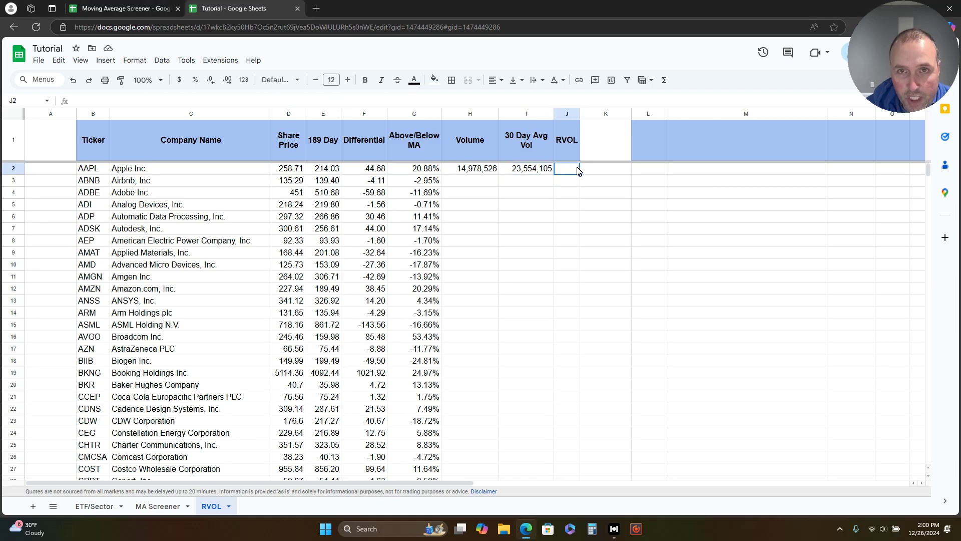
text(=if)
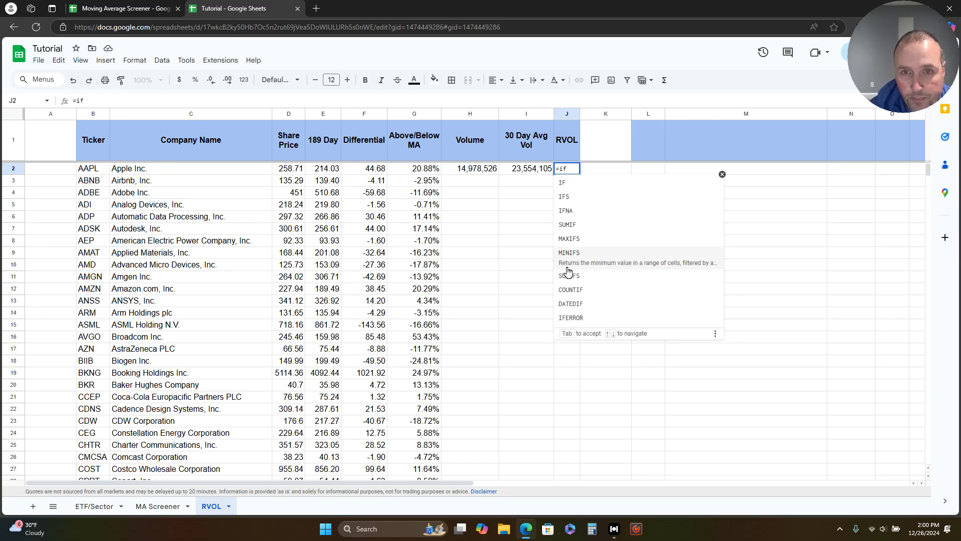
click(584, 317)
click(472, 170)
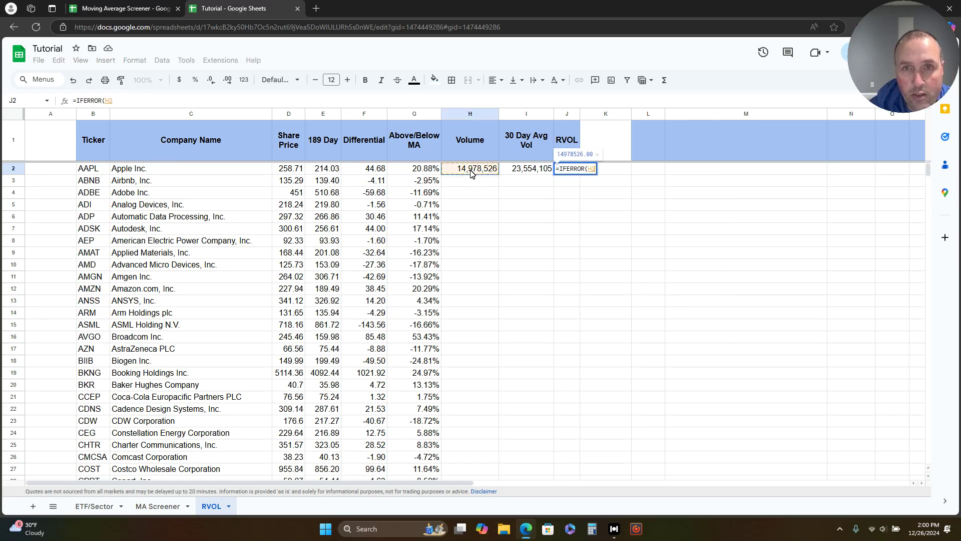
text(/)
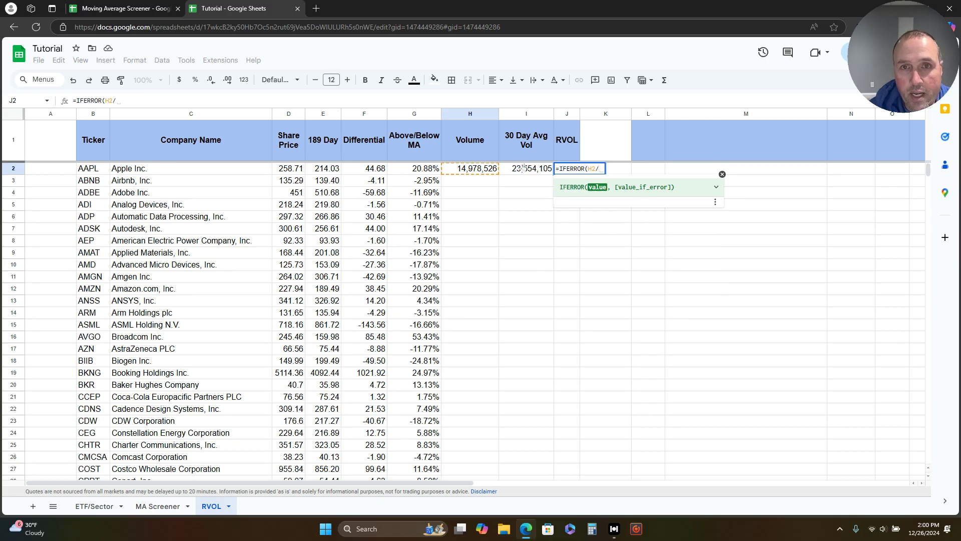
click(531, 169)
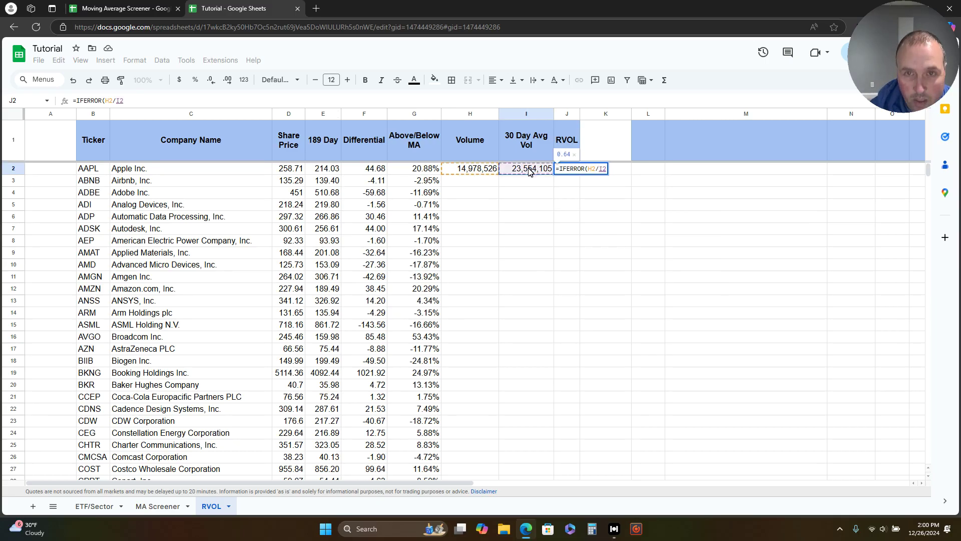
key(Return)
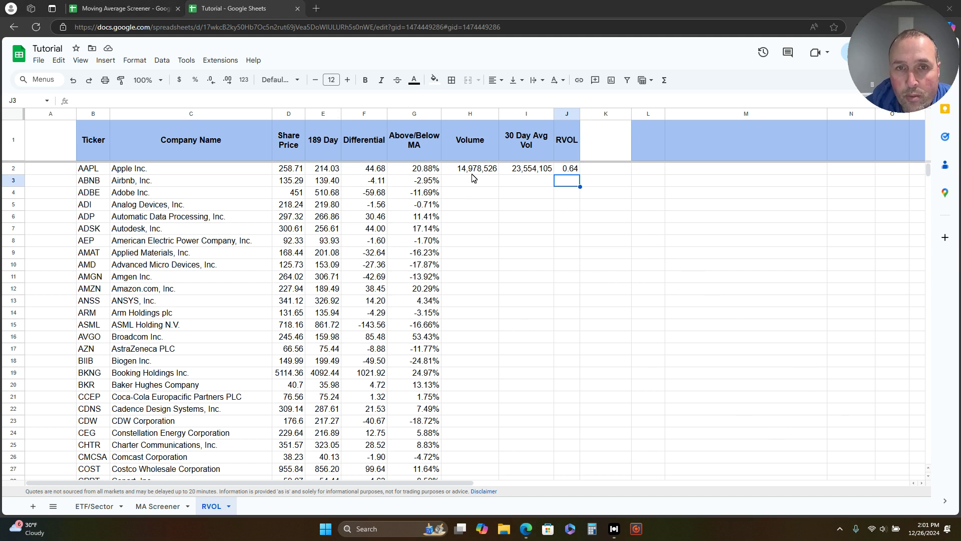
Copy the Volume, 30 Day Avg Vol and RVOL formulas from row 2 down through row 102.
drag(472, 171, 541, 379)
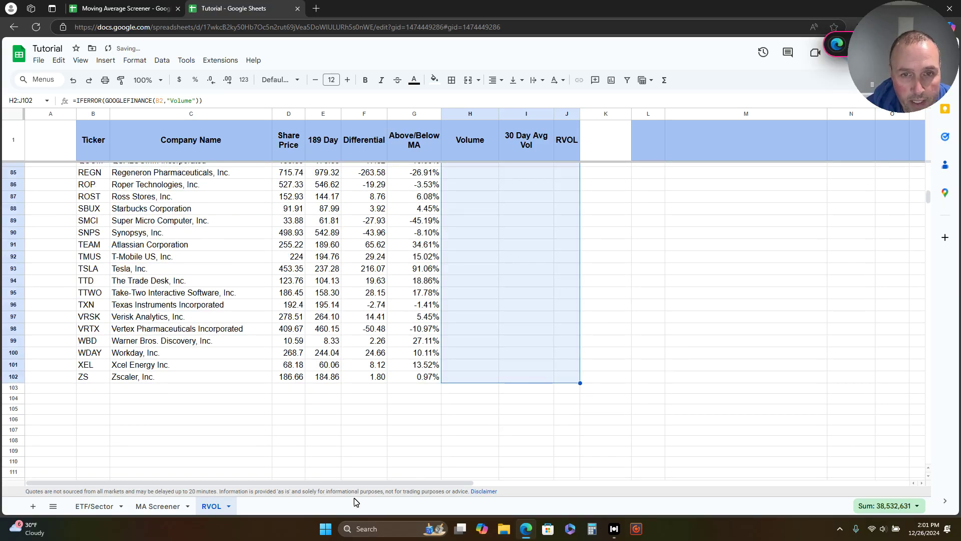
click(159, 505)
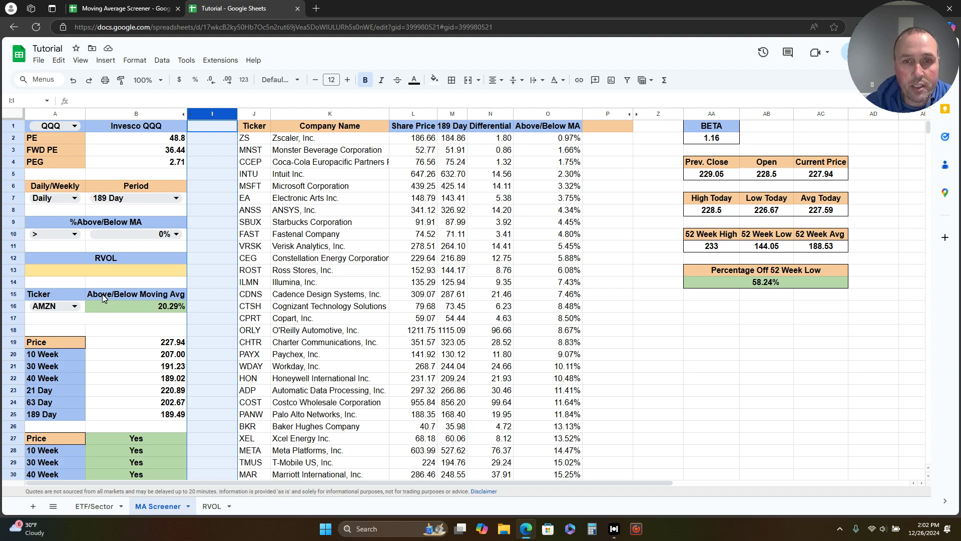
click(214, 506)
Extend the formulas in columns H to J below row 102 and check that row 103 contains them.
drag(466, 379, 583, 404)
click(488, 393)
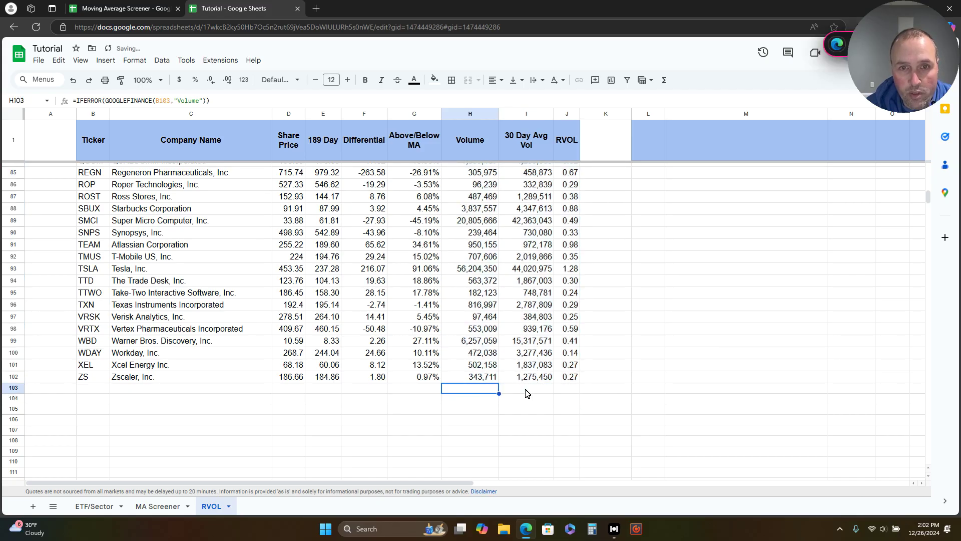
click(531, 393)
click(558, 393)
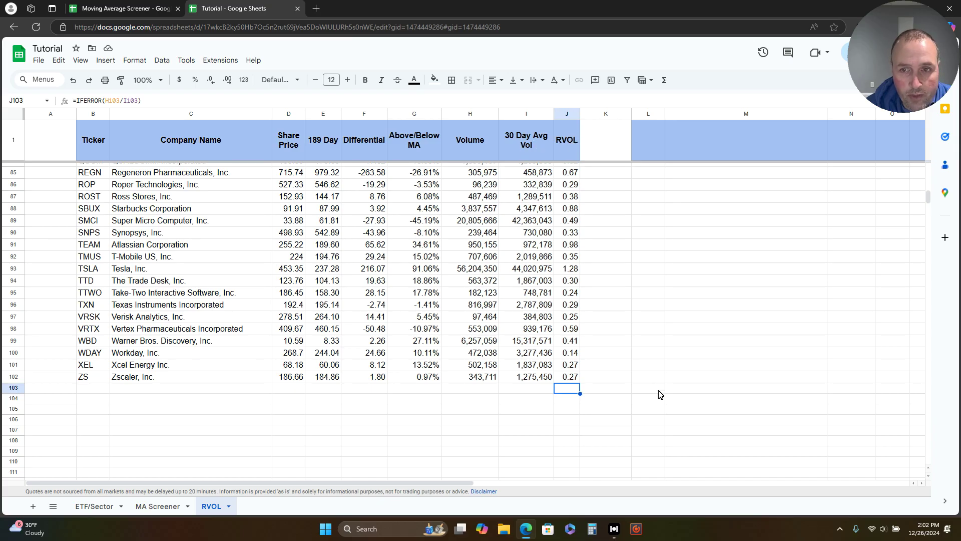
In cell L1 of the RVOL sheet, begin an IFERROR-wrapped QUERY formula that uses columns B:J as its data.
scroll(601, 386, up, 20)
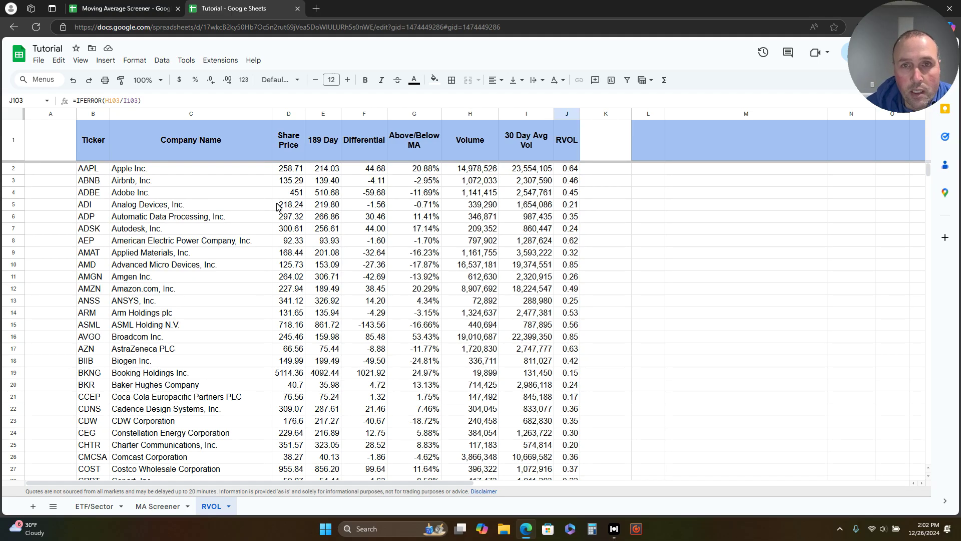
click(644, 147)
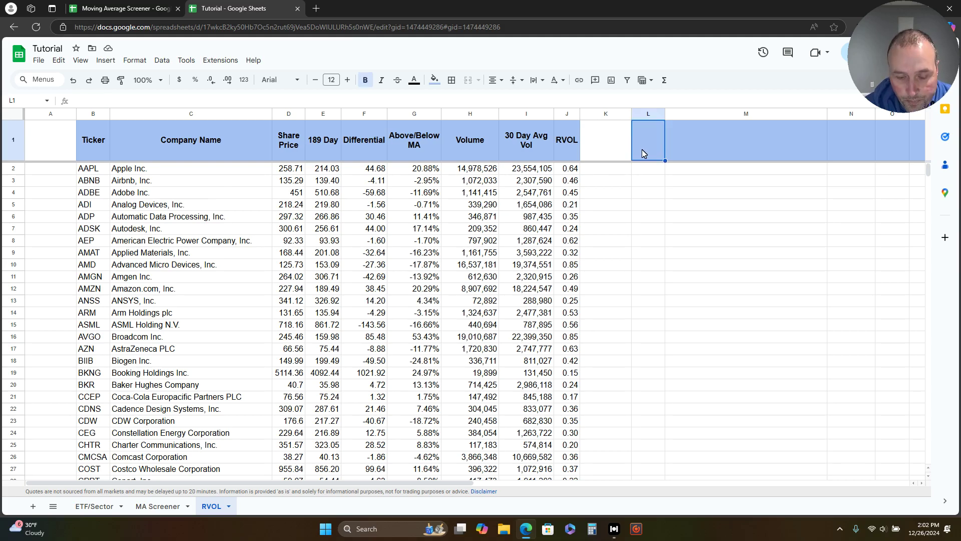
text(=)
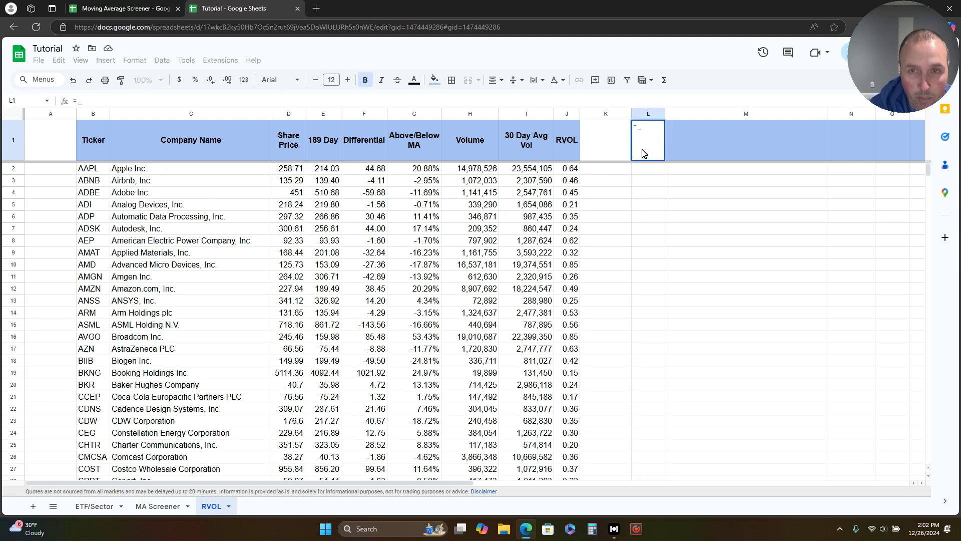
text(If)
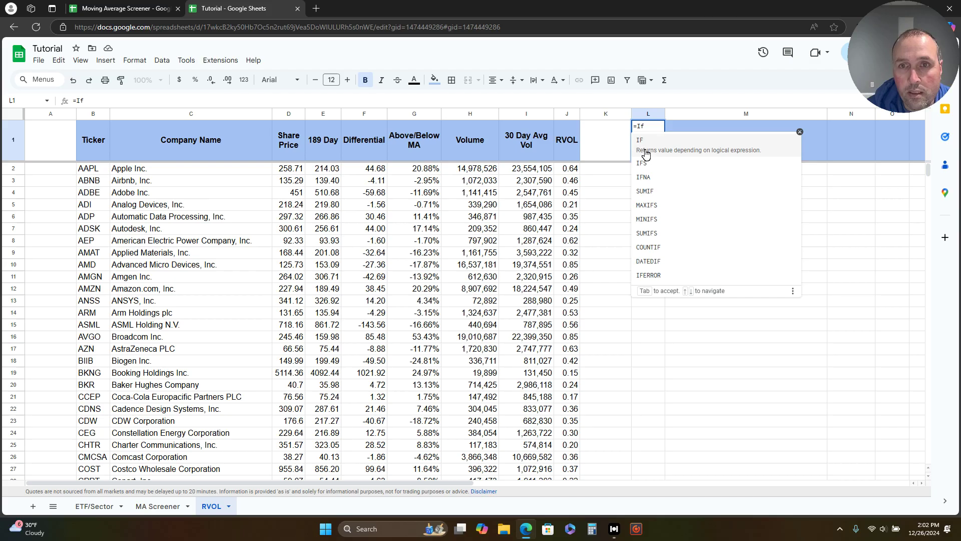
click(651, 265)
text(quer)
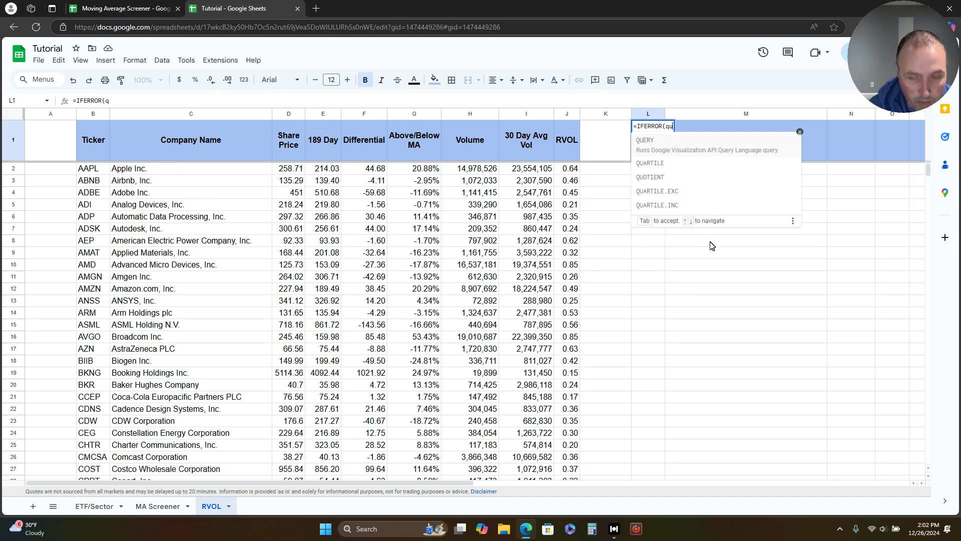
click(687, 150)
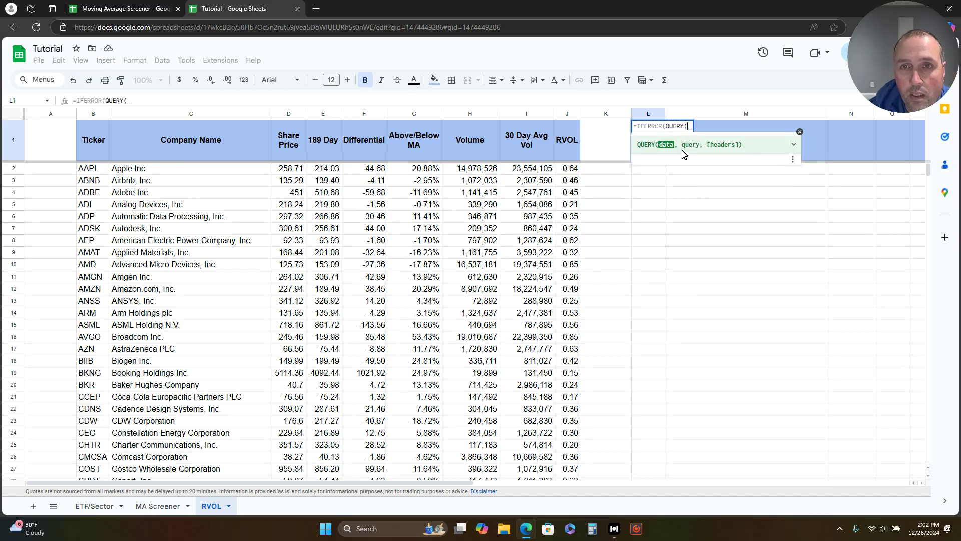
drag(96, 115, 563, 116)
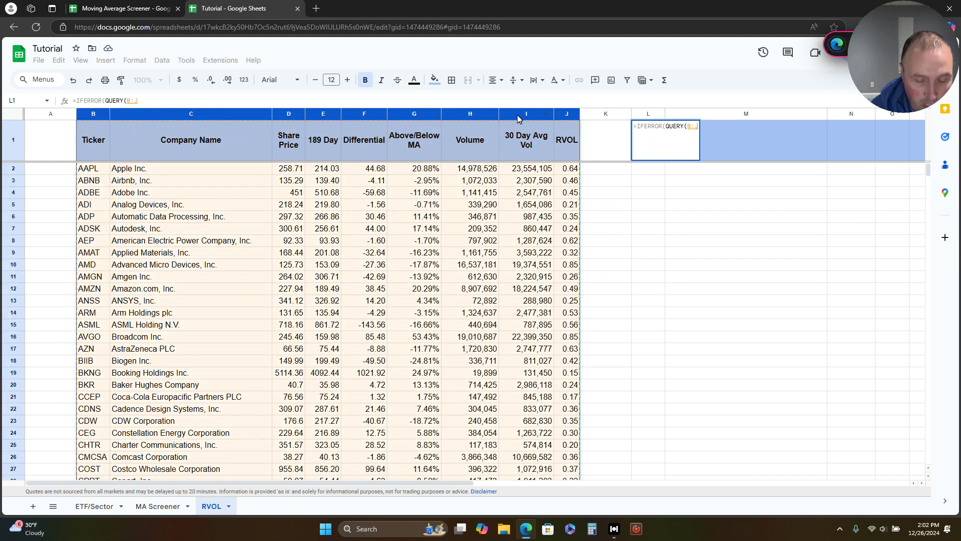
Complete the L1 query with "Select * Order By J DESC" and 1 header row, and look over the sorted results.
text(,"Seledc)
key(BackSpace)
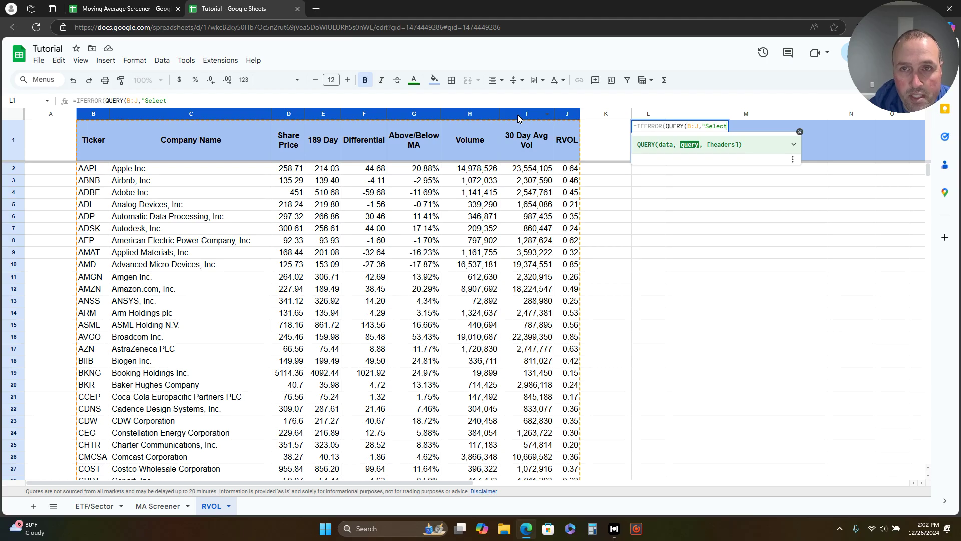
text(ct * )
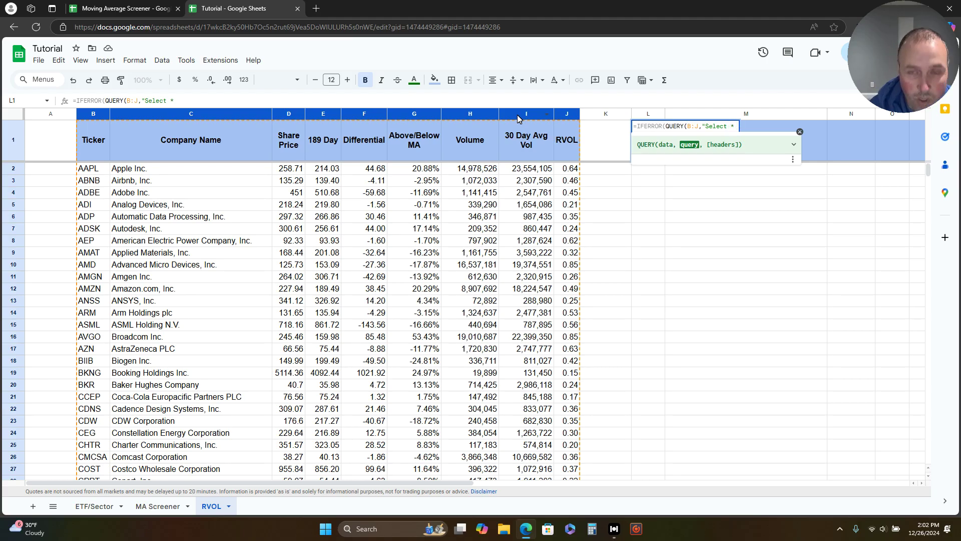
text(Order)
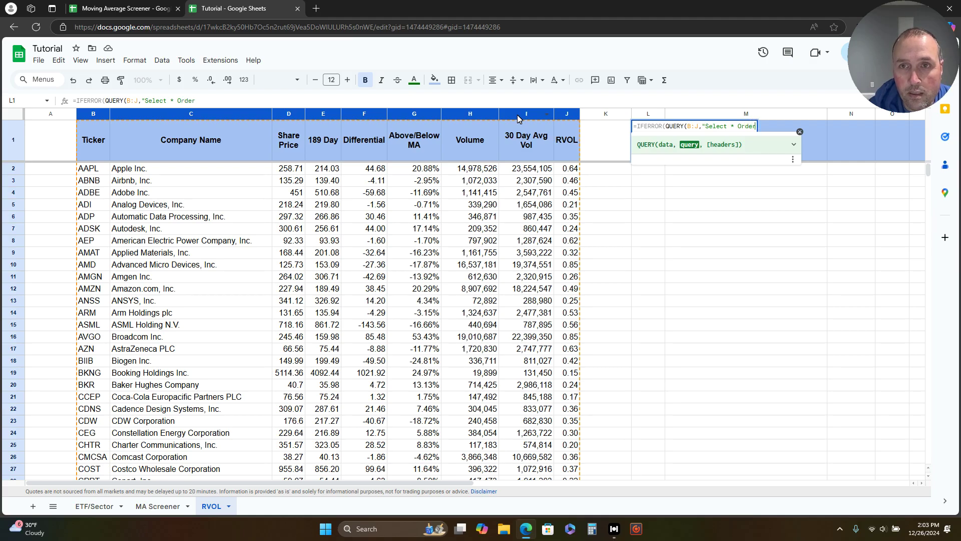
text( By J)
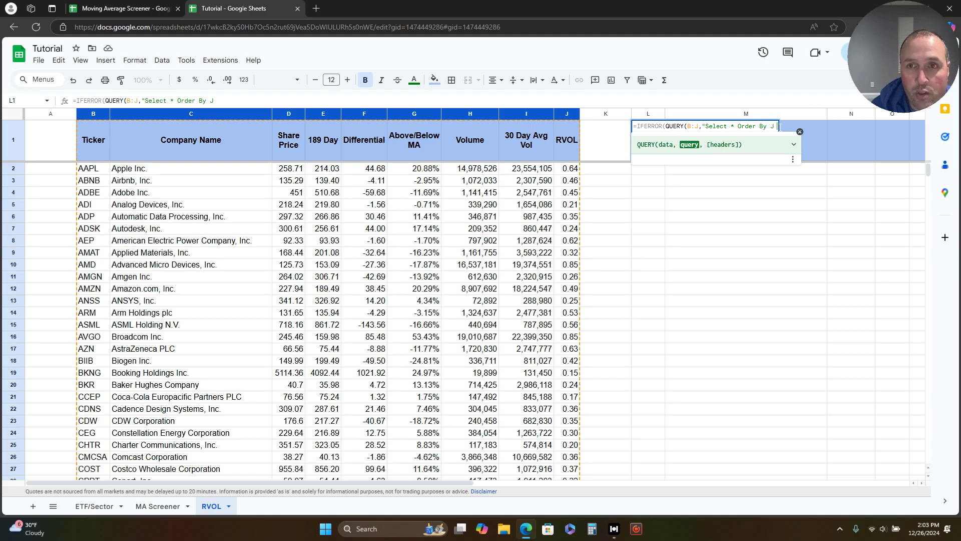
text(e)
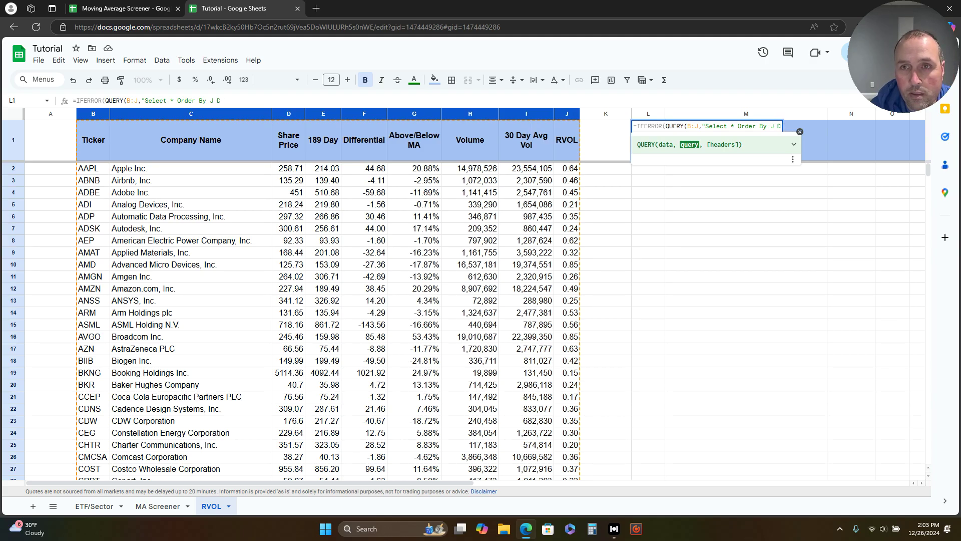
text(SC",1)
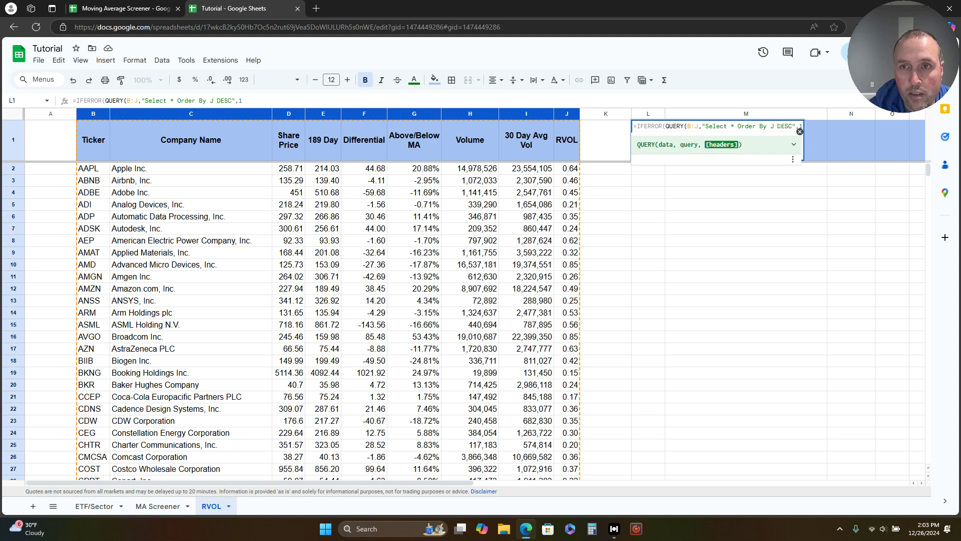
text())
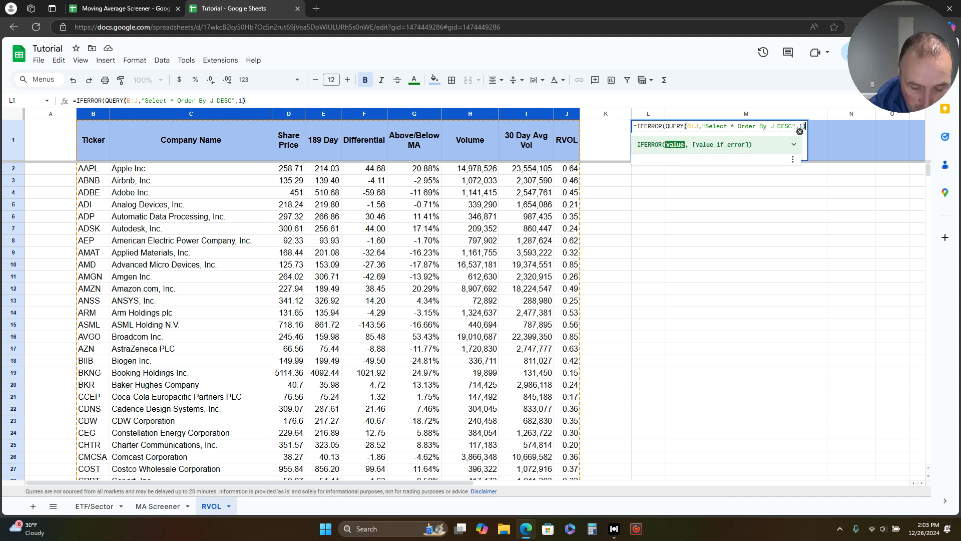
key(Return)
scroll(30, 141, down, 1)
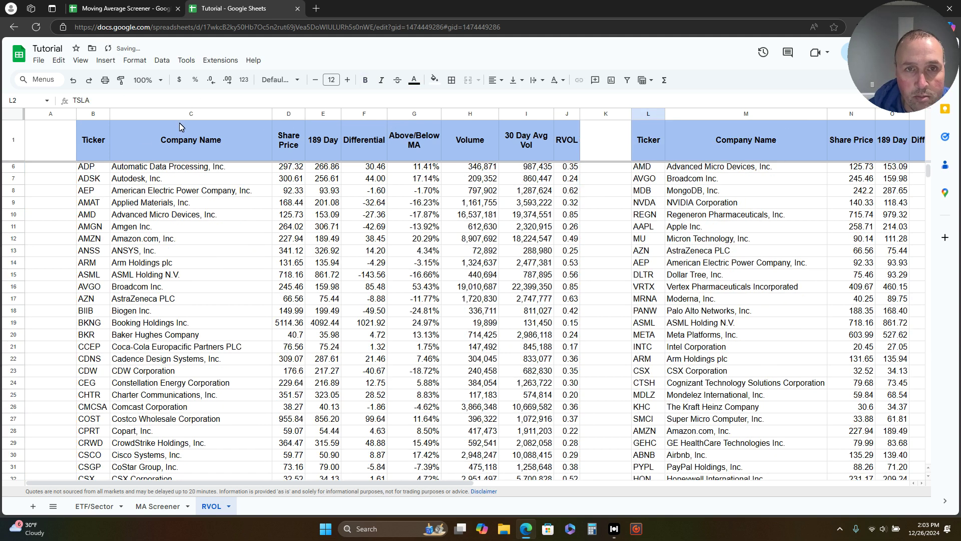
drag(449, 483, 646, 483)
scroll(213, 194, up, 1)
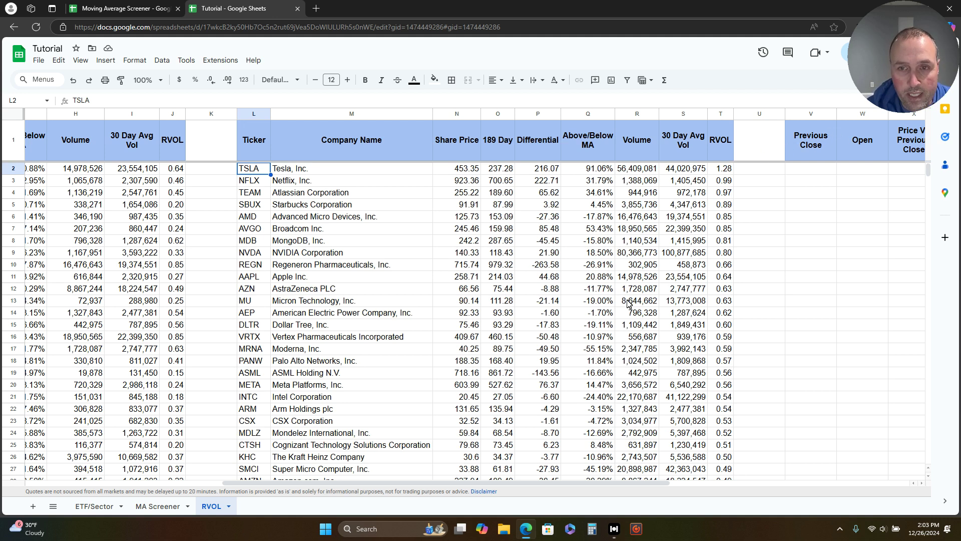
Hide the source columns B through J on the RVOL sheet.
scroll(453, 211, left, 5)
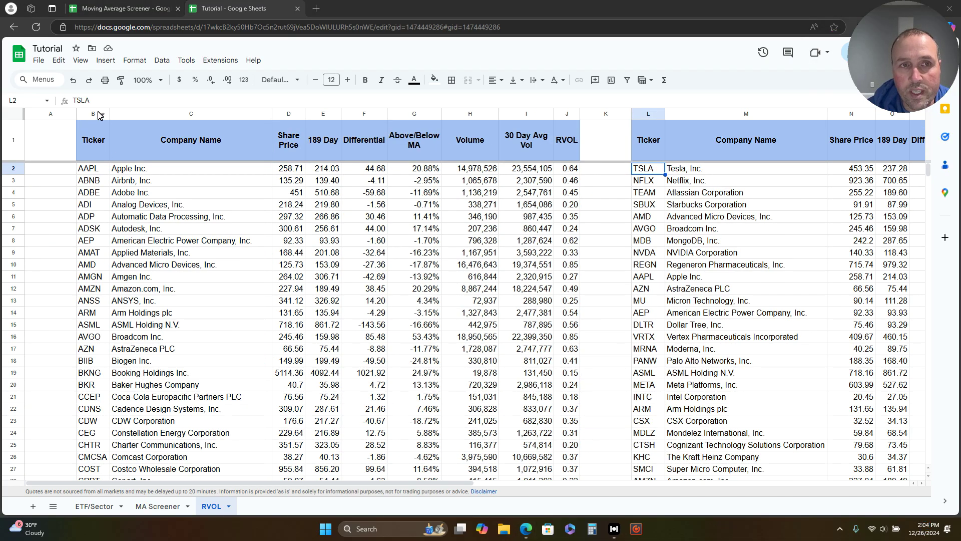
drag(93, 116, 572, 114)
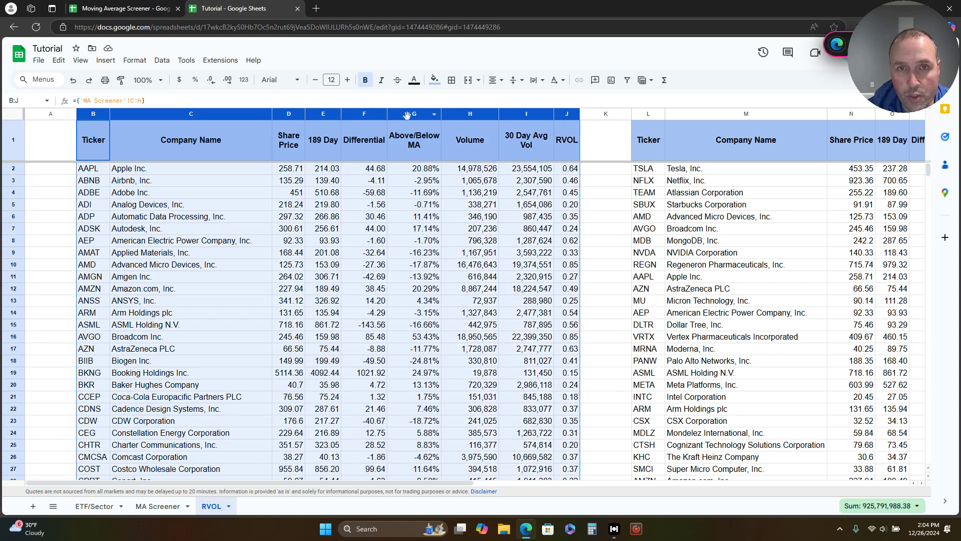
right_click(401, 114)
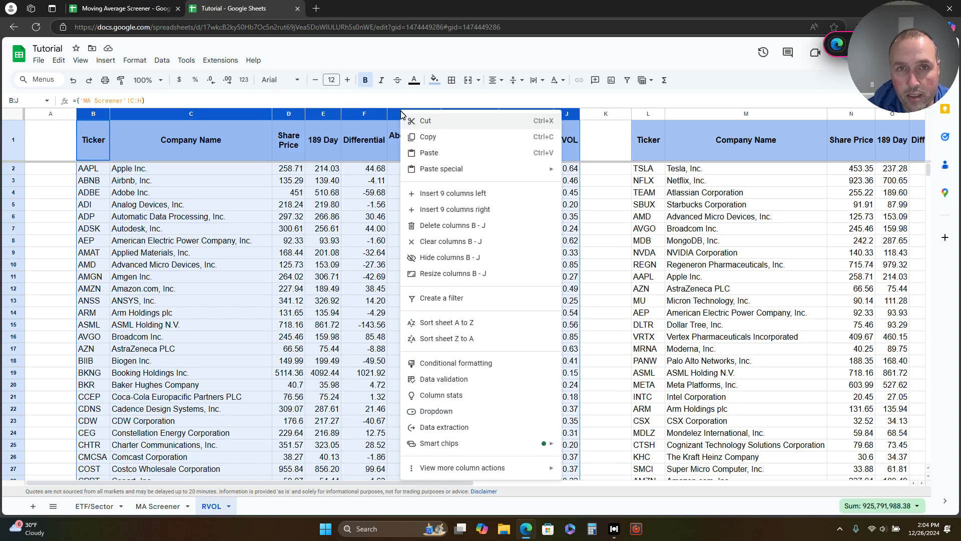
click(459, 258)
scroll(322, 185, down, 2)
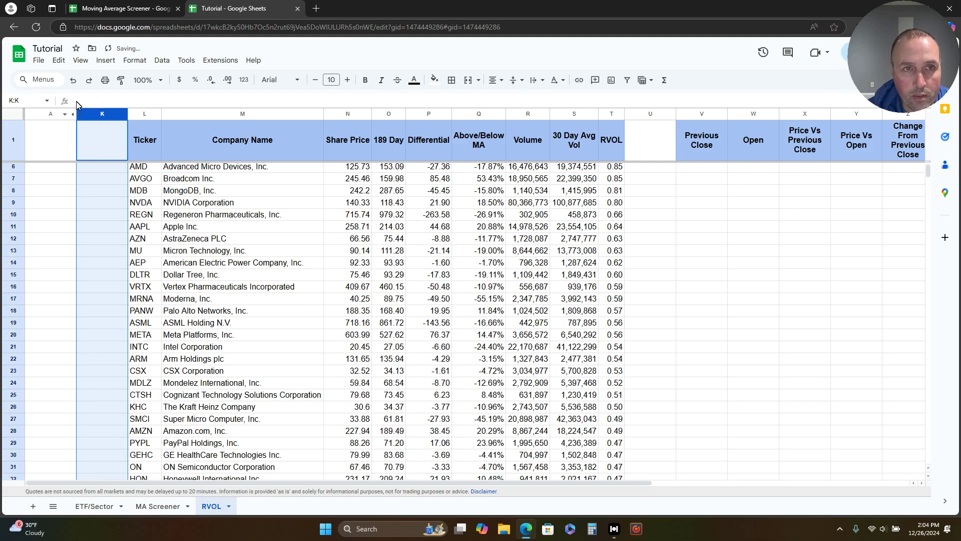
scroll(233, 185, up, 2)
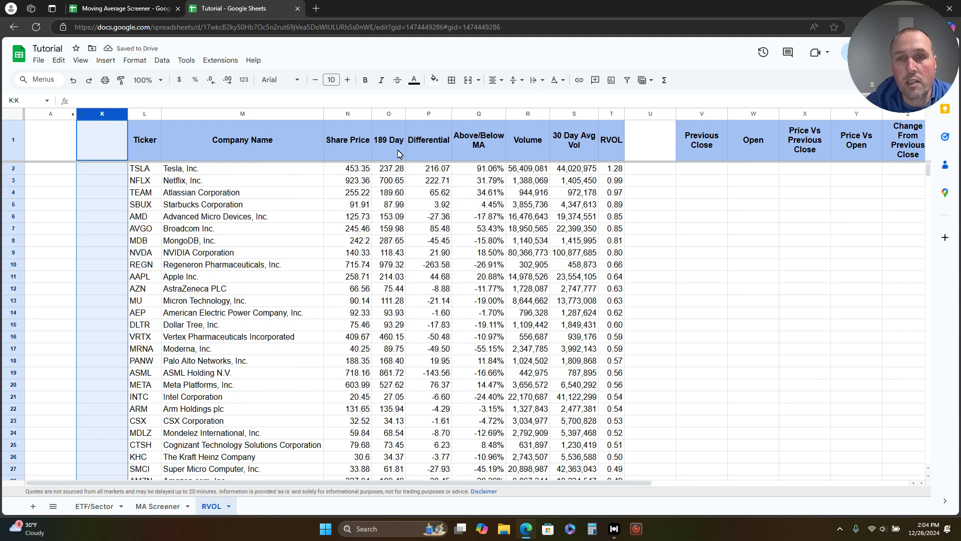
Enter =IFERROR(GOOGLEFINANCE(L2,"Closeyest")) in cell V2 for the first ticker's previous close.
click(594, 480)
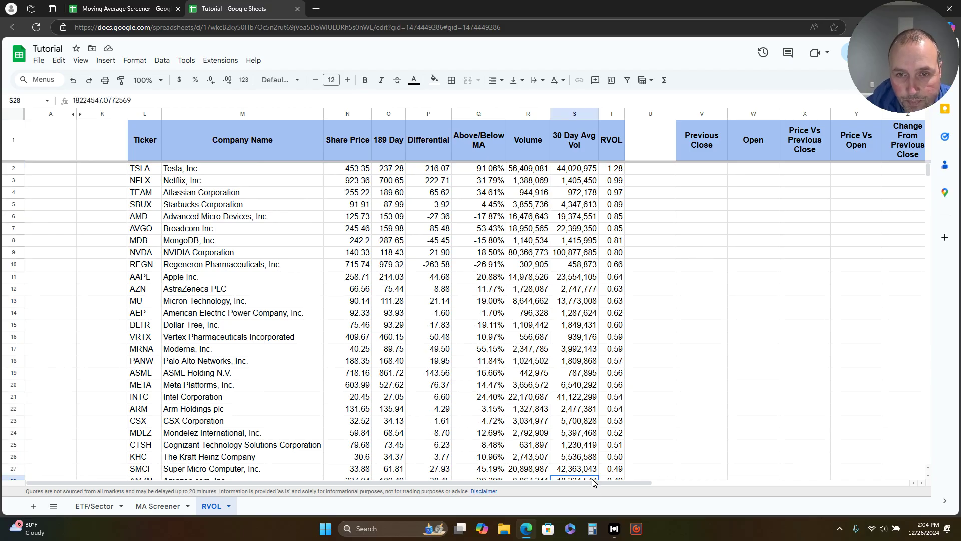
scroll(593, 481, right, 2)
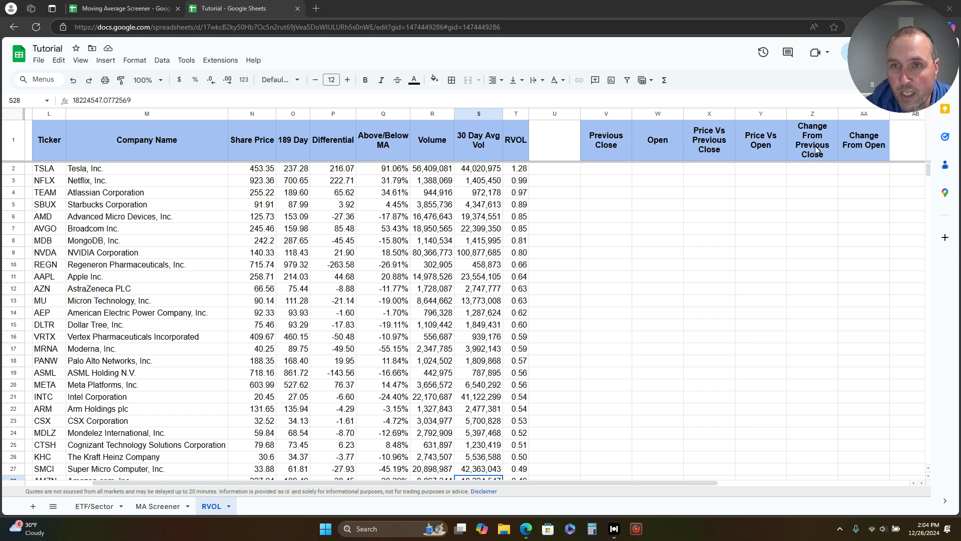
click(615, 172)
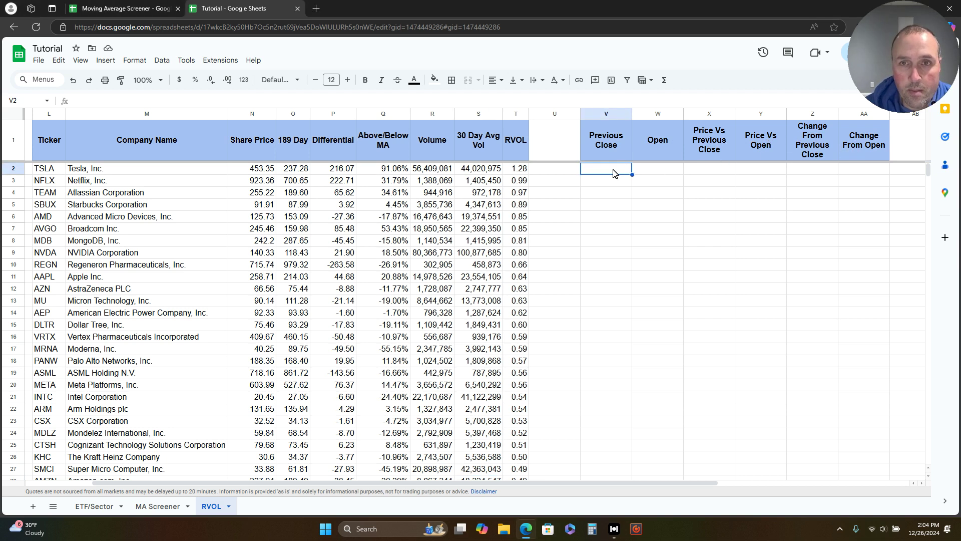
text(=)
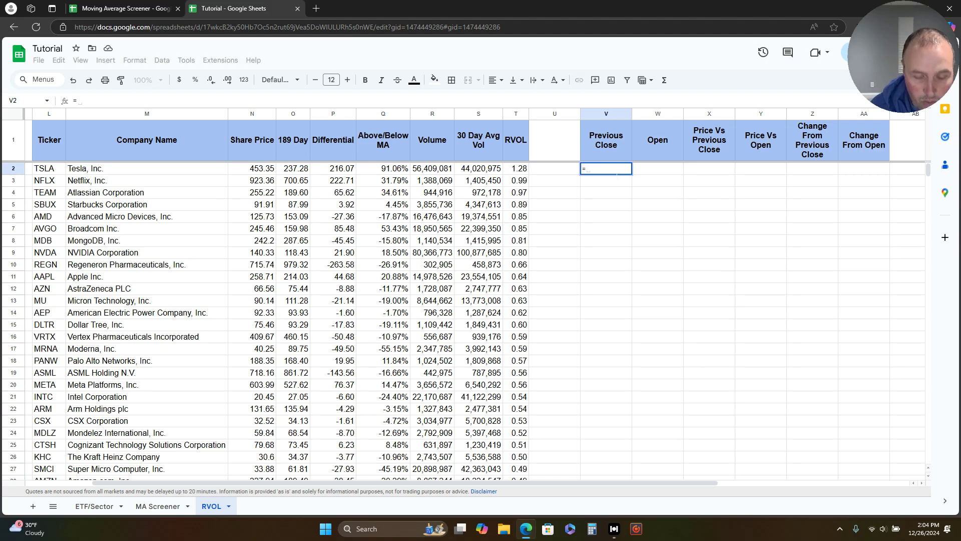
text(Ife)
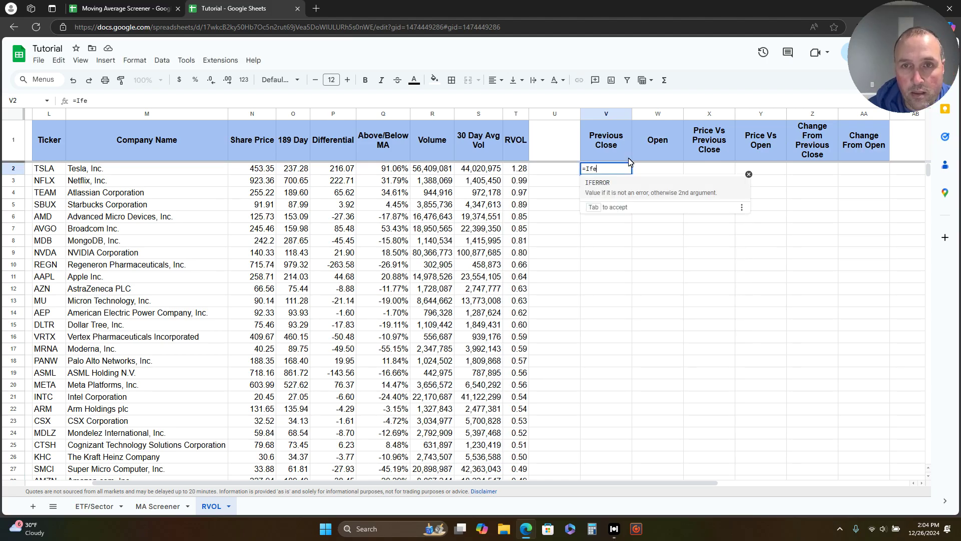
click(641, 189)
text(go)
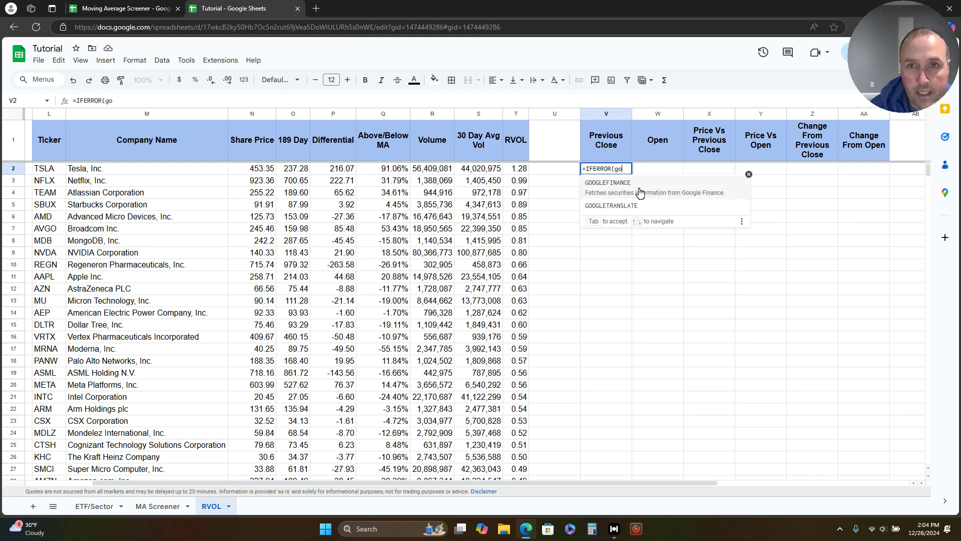
click(640, 192)
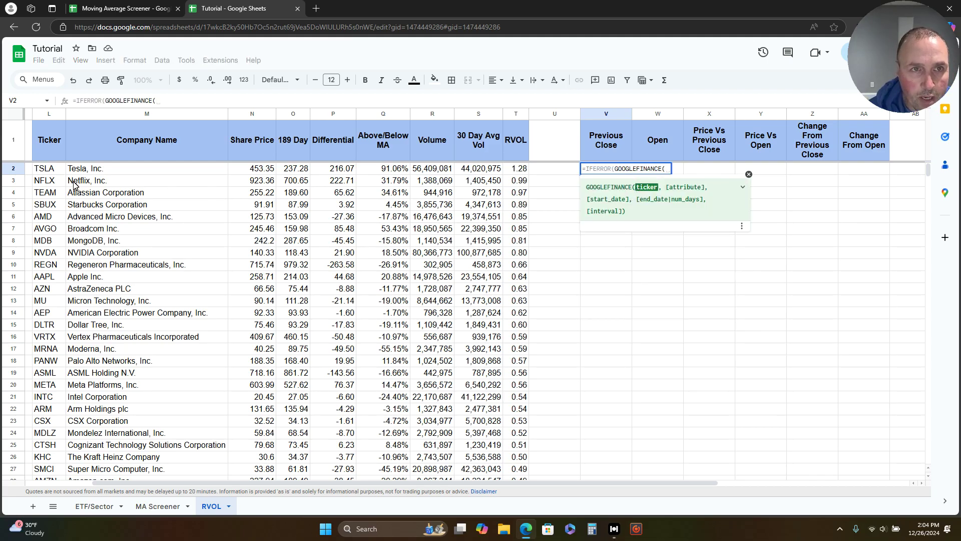
click(52, 171)
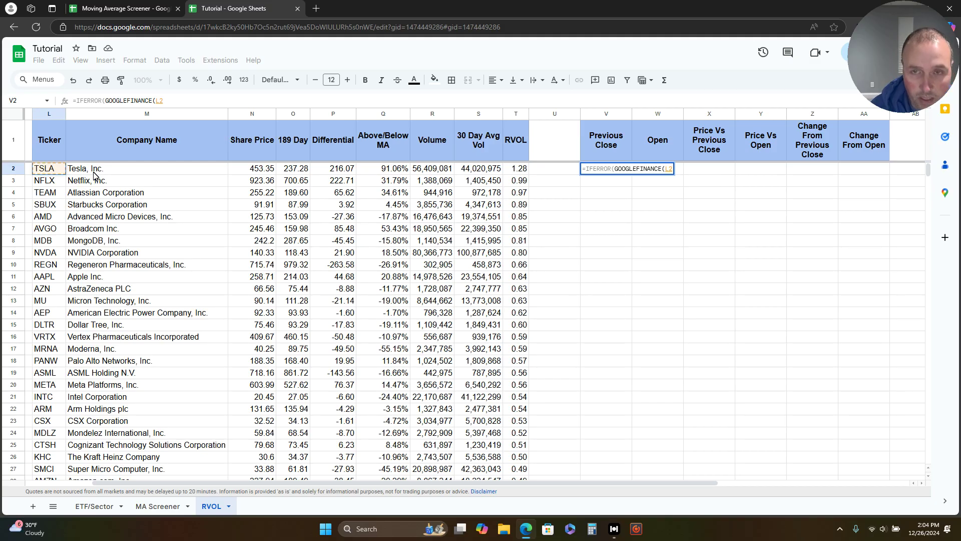
text(,")
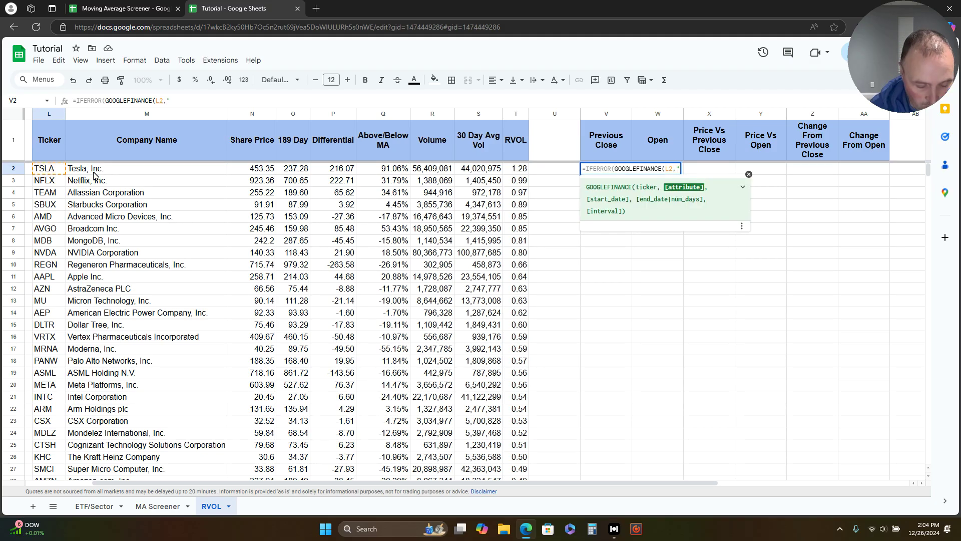
text(Closeyest)
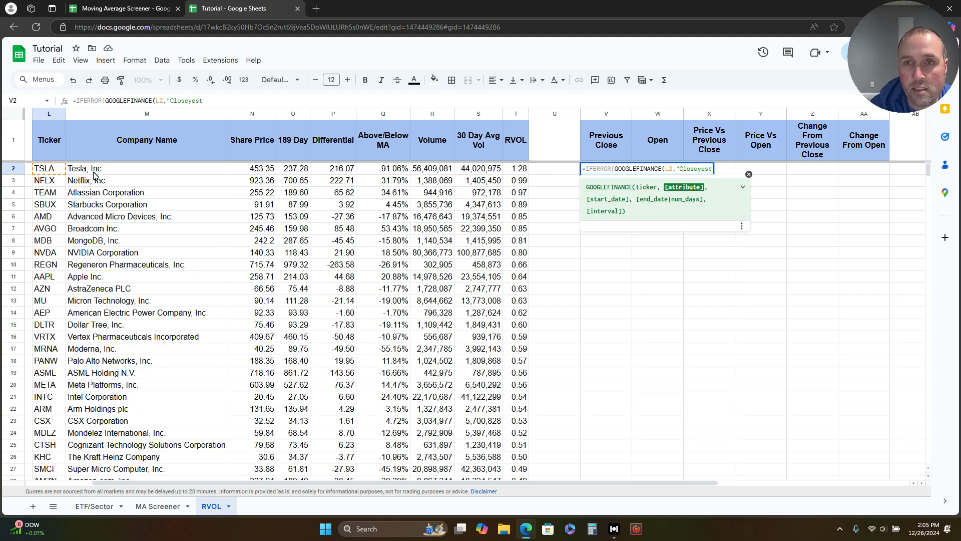
text(")
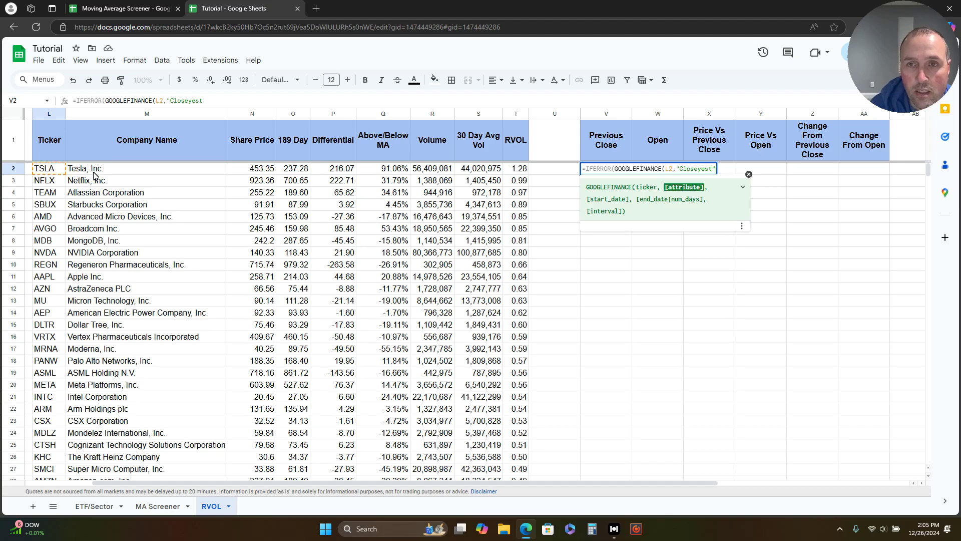
key(Return)
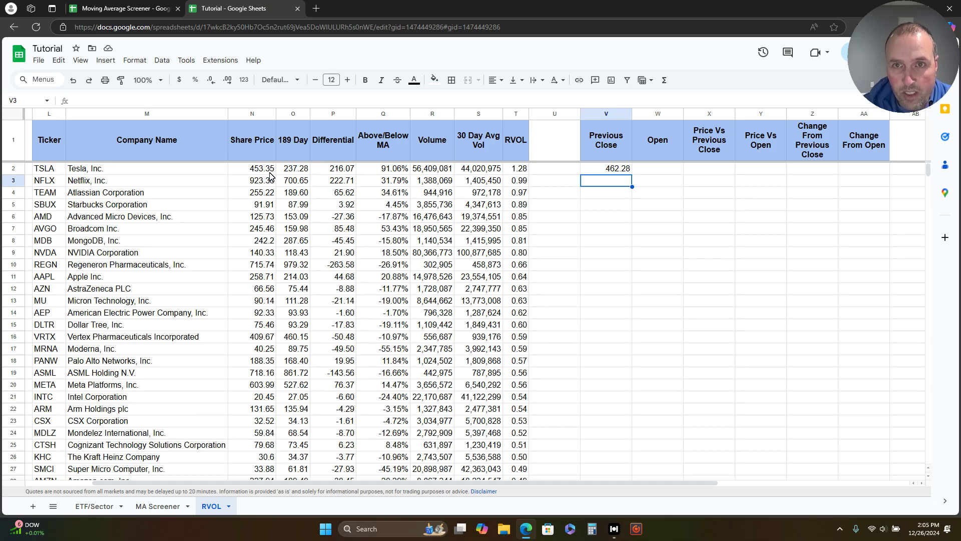
Enter =IFERROR(GOOGLEFINANCE(L2,"Priceopen")) in cell W2 for the first ticker's opening price.
click(653, 172)
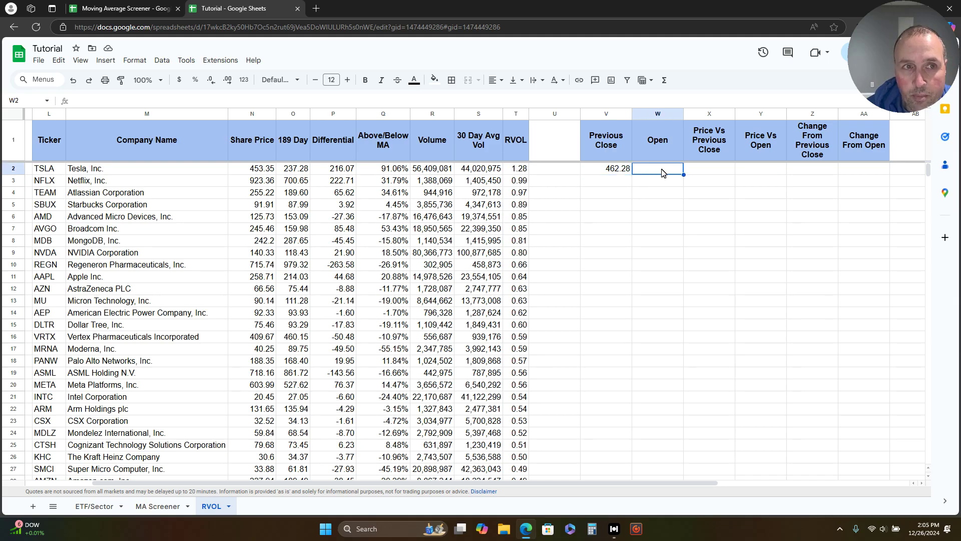
text(=if)
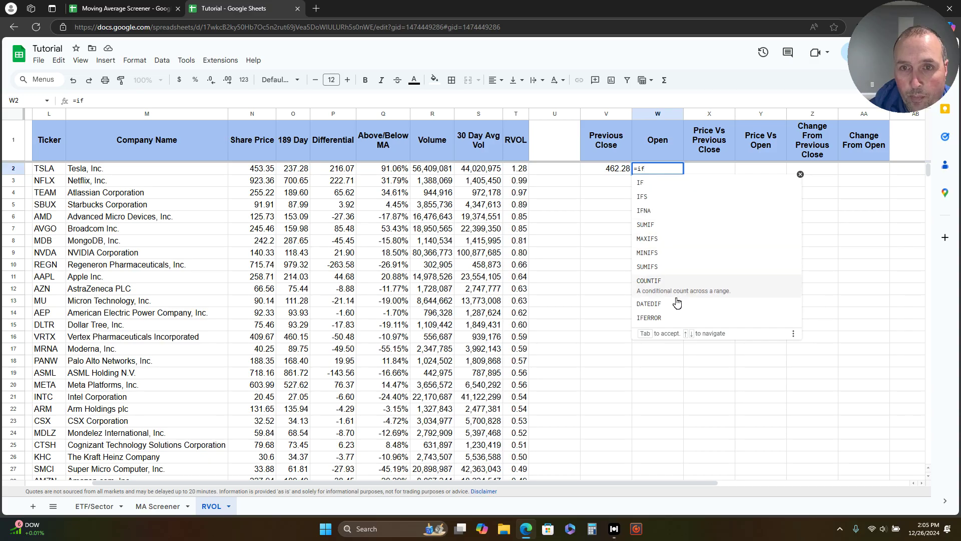
click(672, 318)
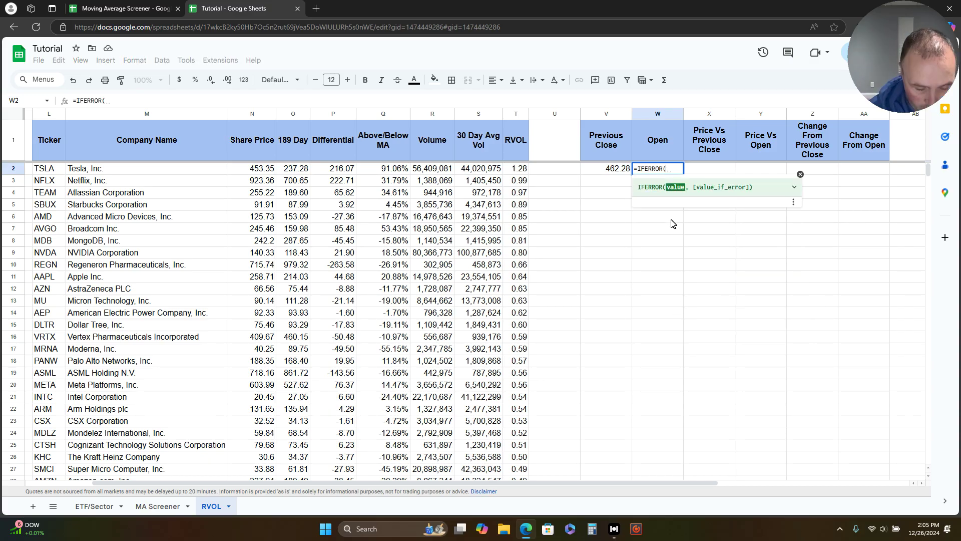
text(go)
click(674, 186)
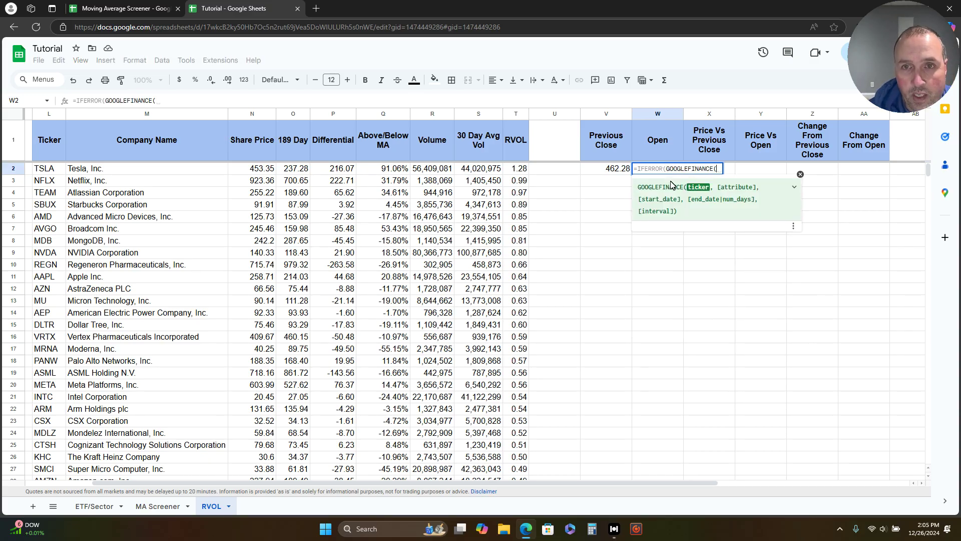
click(46, 170)
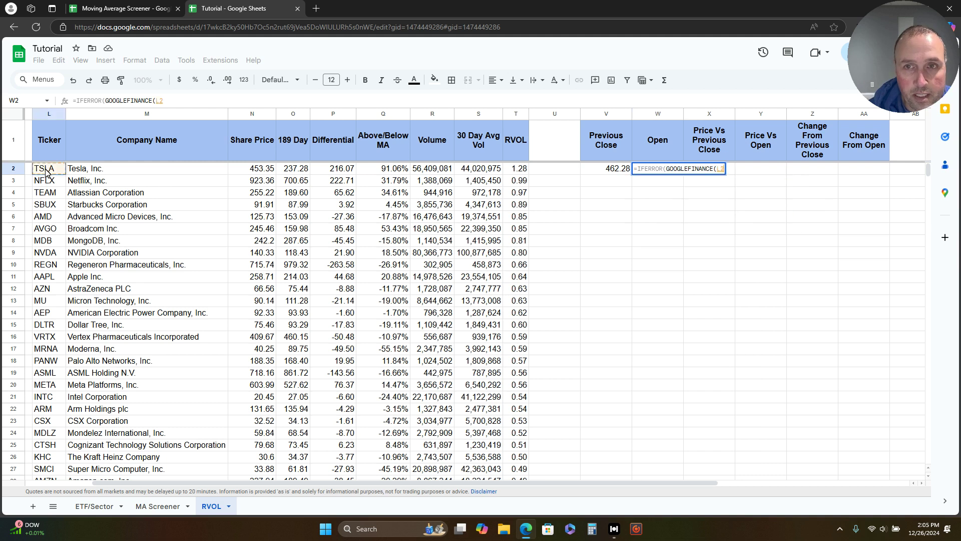
text(,)
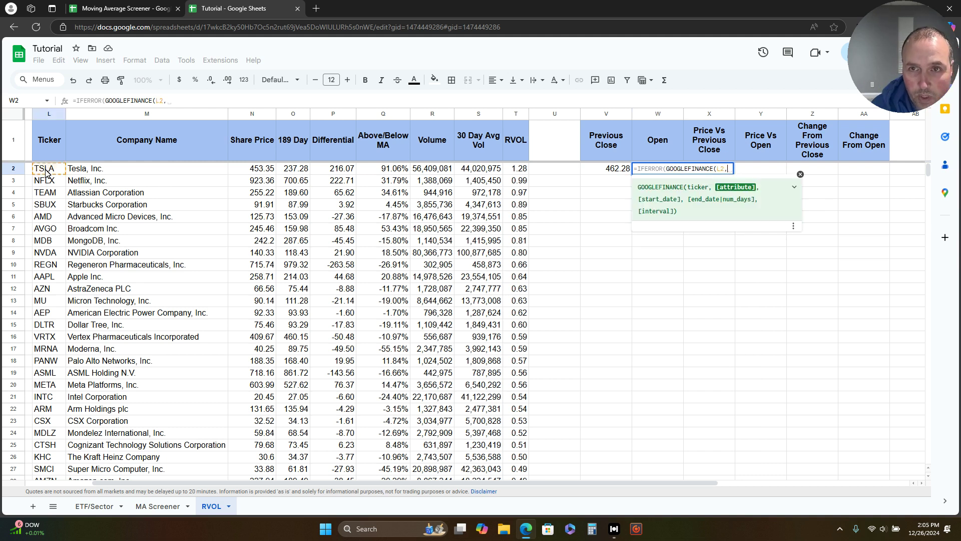
text("Priceop)
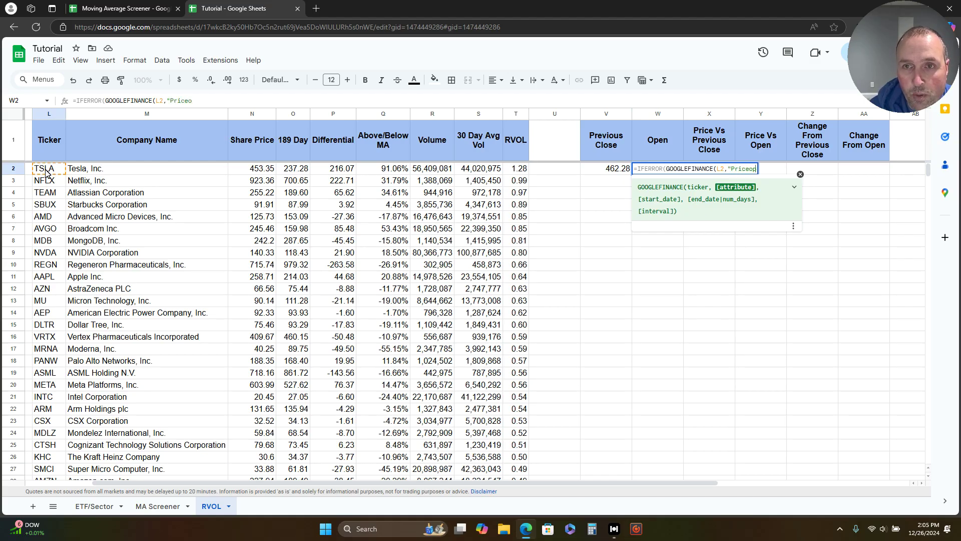
text(en"))
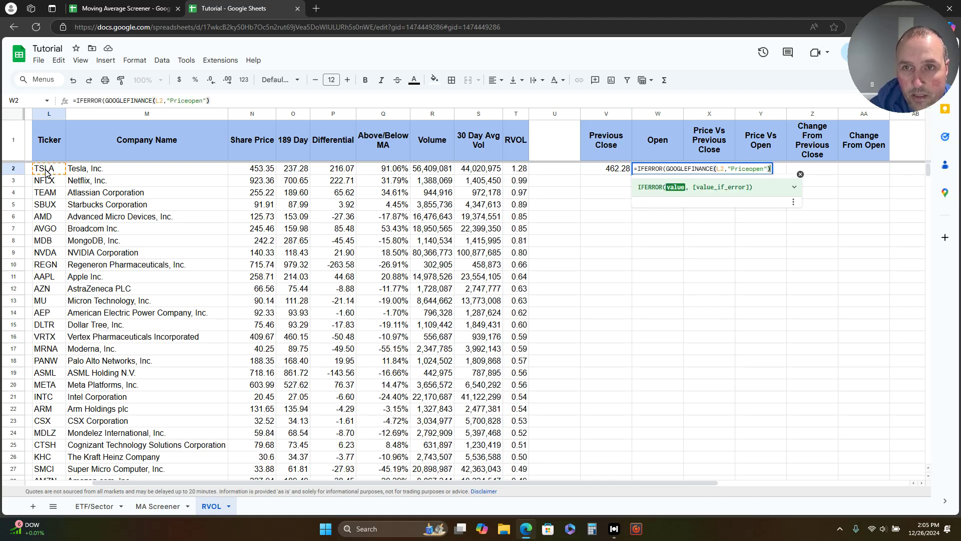
key(Return)
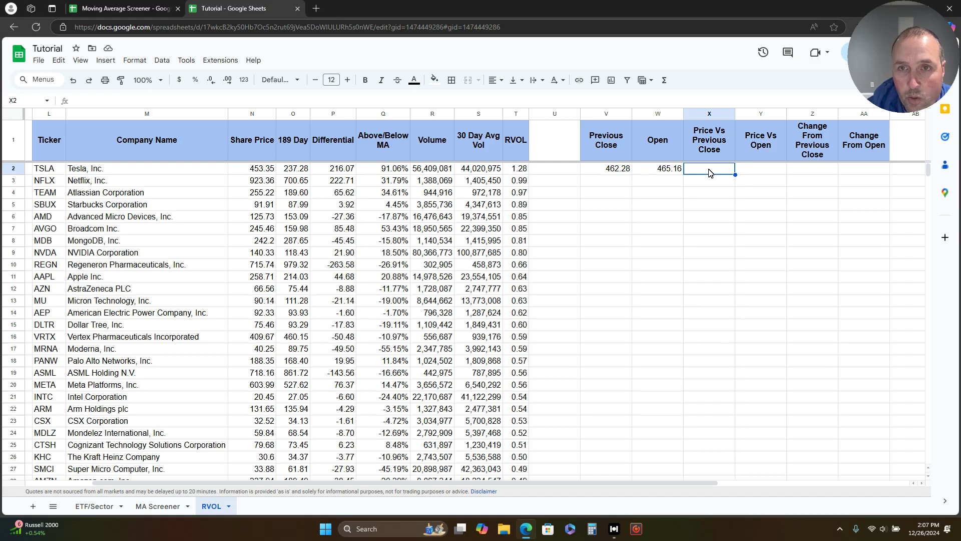
In cell X2, begin an IFERROR-wrapped IF formula that tests whether share price N2 is greater than previous close V2.
text(=f)
key(BackSpace)
text(I)
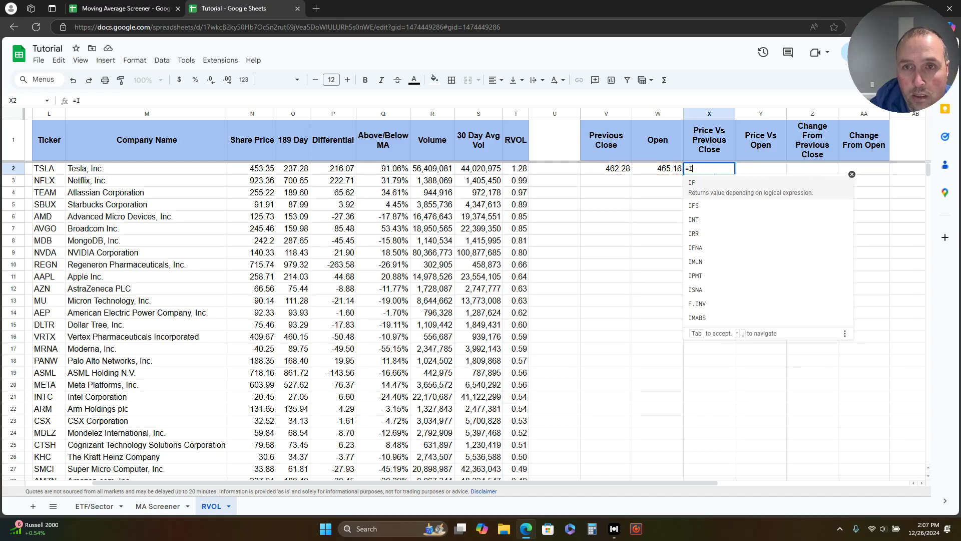
text(FE)
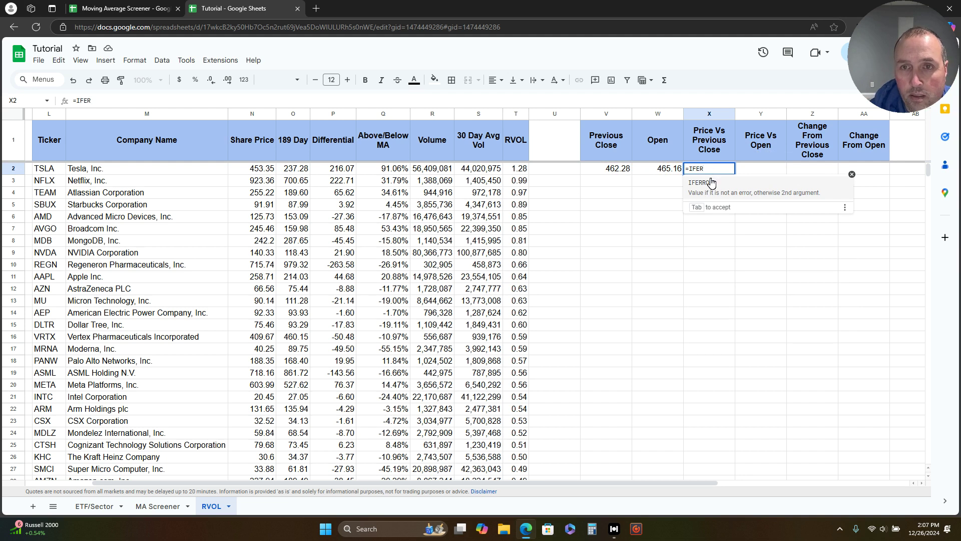
text(R)
click(709, 181)
text(IF)
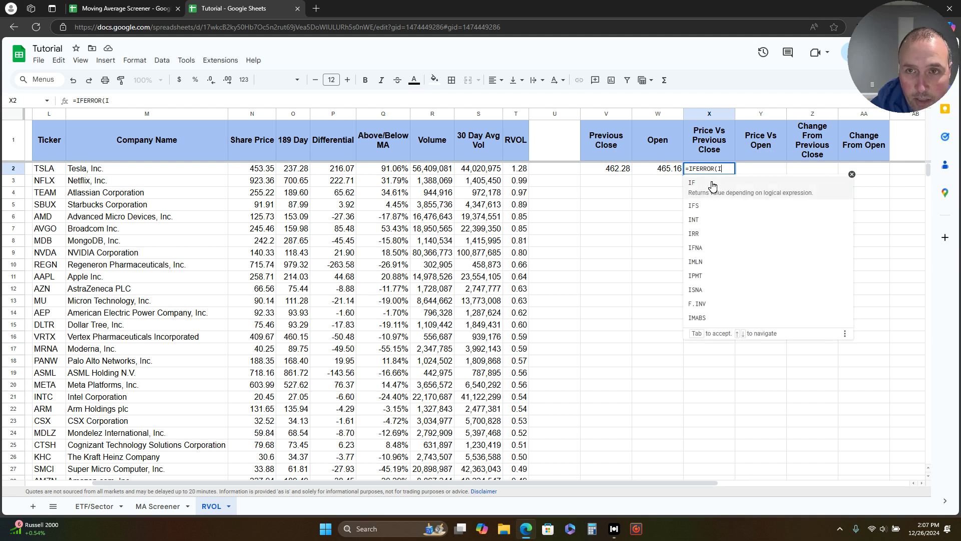
click(712, 184)
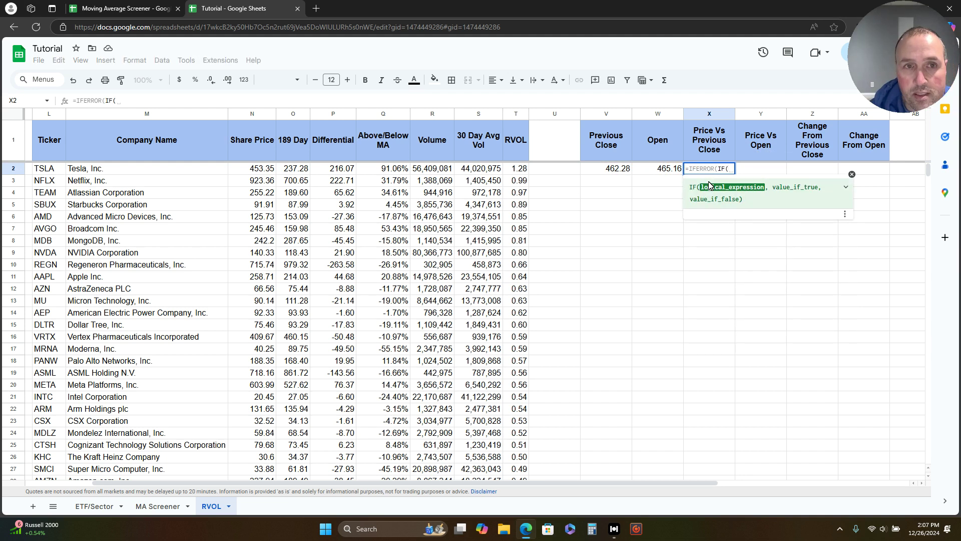
click(262, 171)
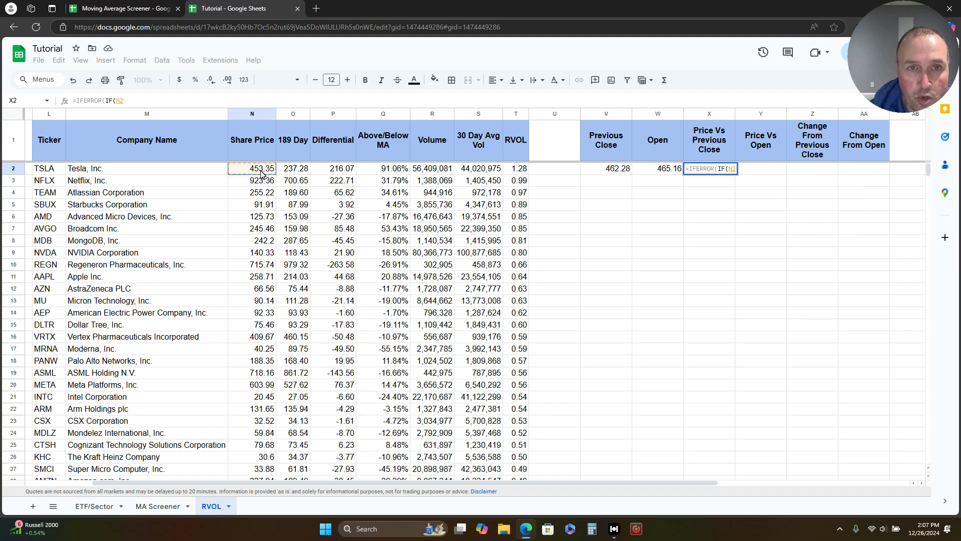
text(>)
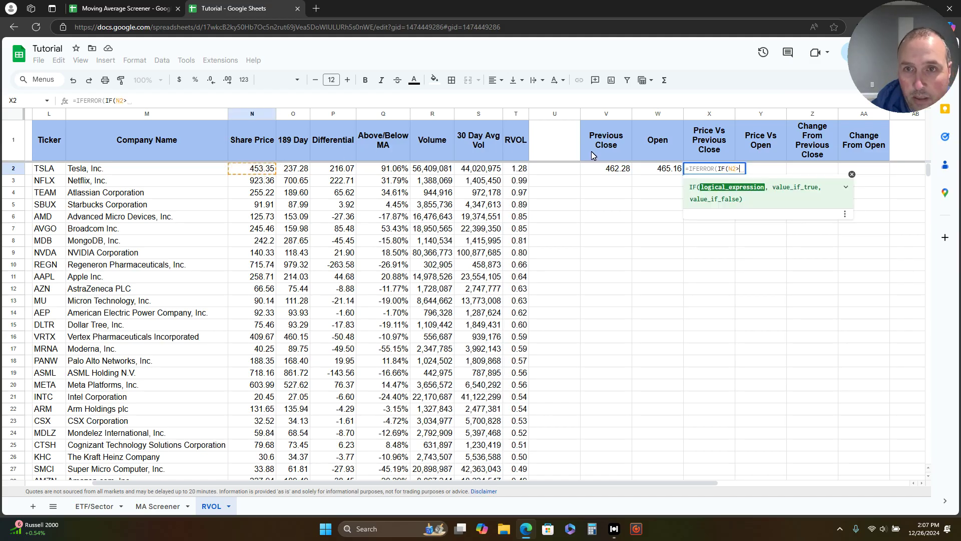
click(611, 171)
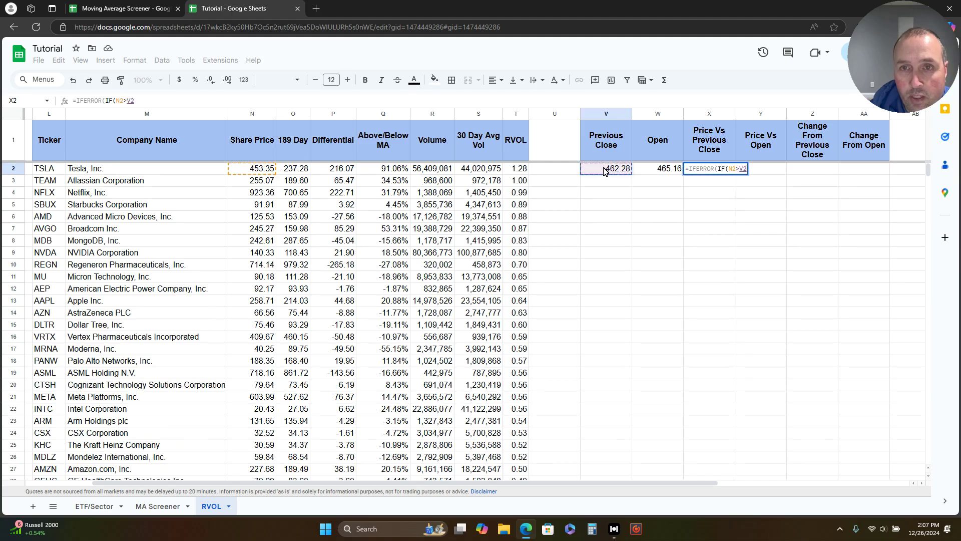
Complete the X2 formula so it returns "Up" when the condition is true and "Down" when it is false.
text(,)
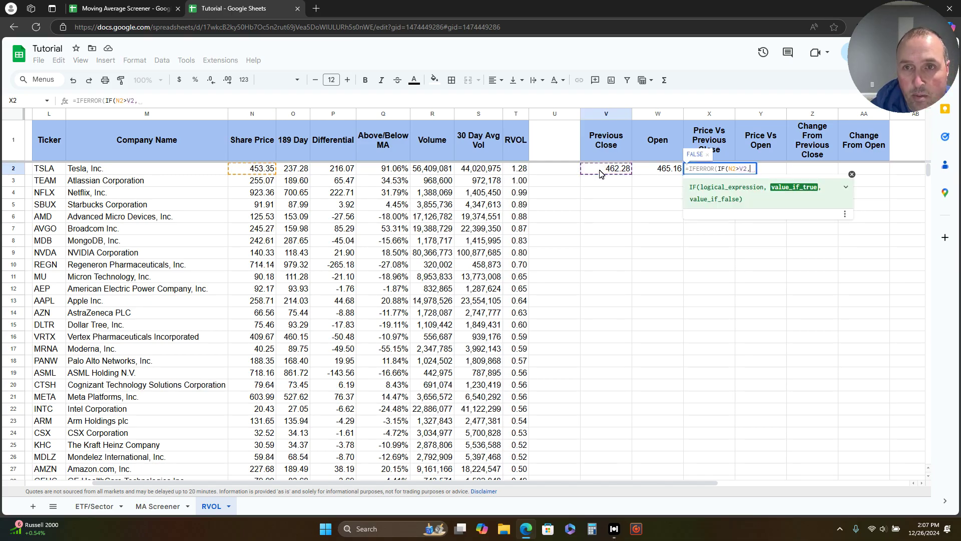
text(")
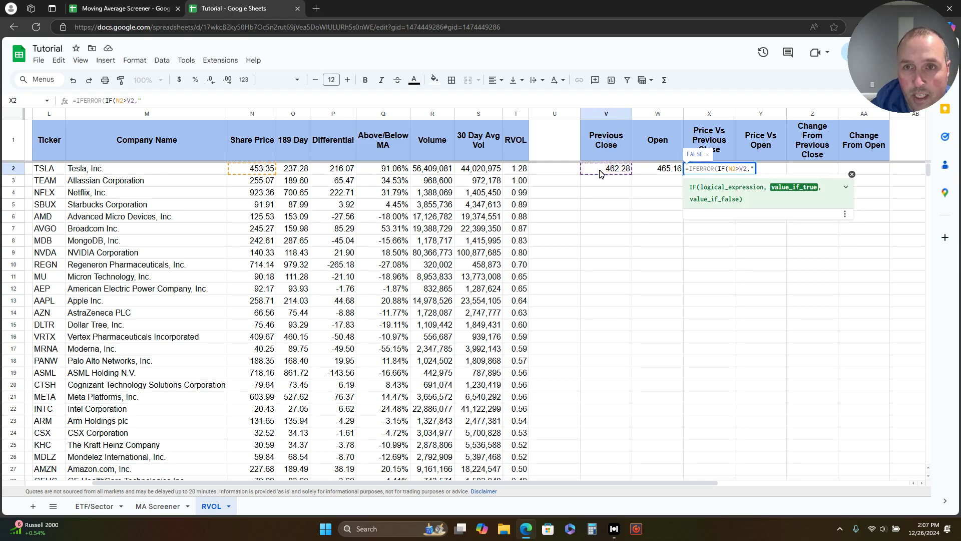
text(Up",")
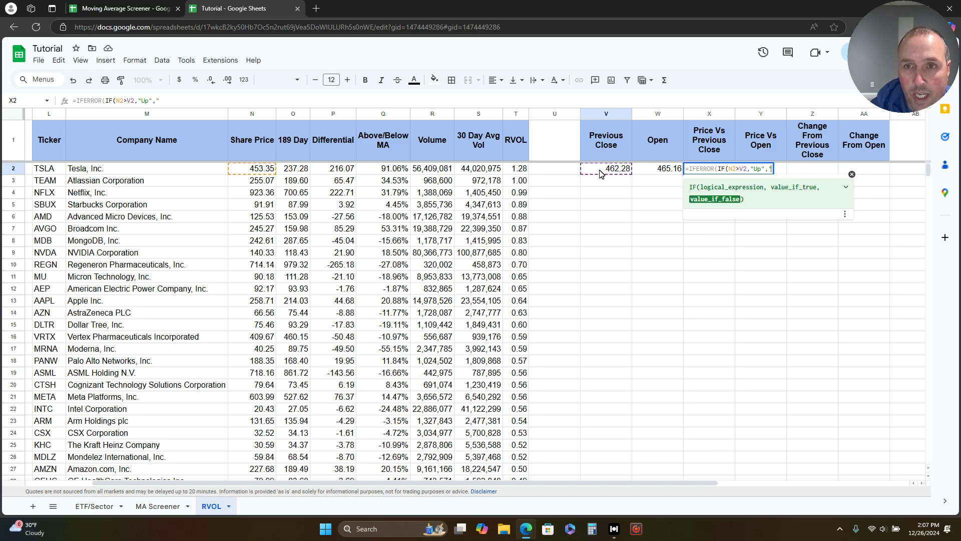
text(Down")
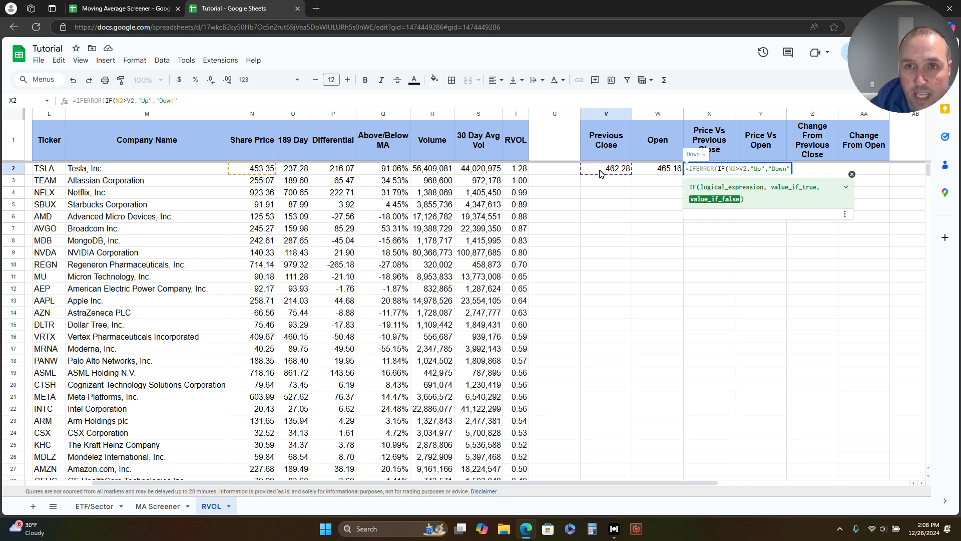
text())
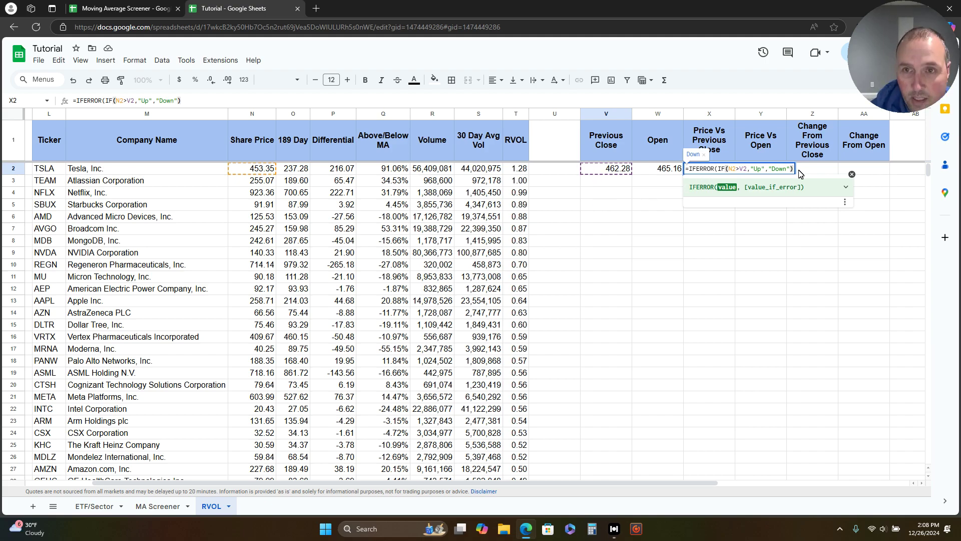
key(Return)
scroll(824, 442, down, 1)
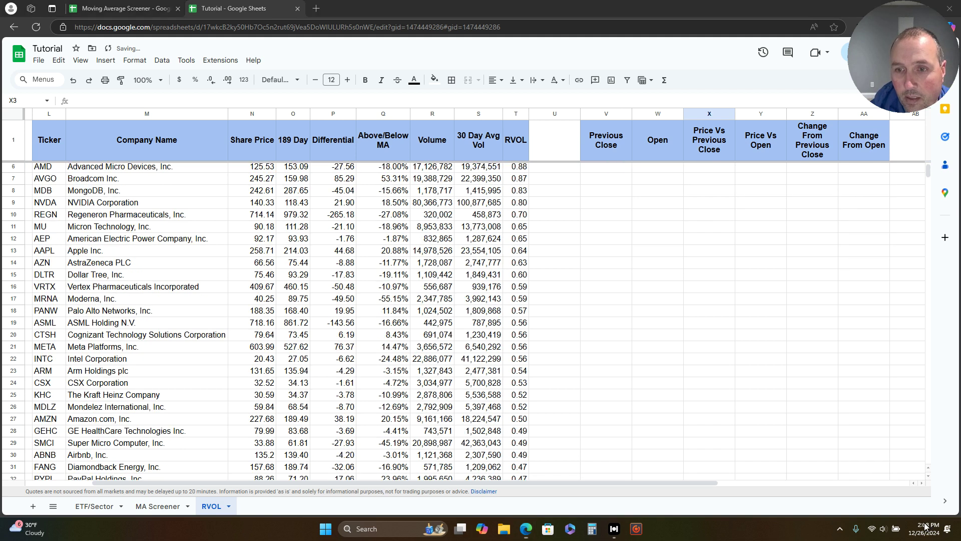
Copy the X2 formula into Y2 and correct its price reference to N2, giving =IFERROR(IF(N2>W2,"Up","Down")).
key(Up)
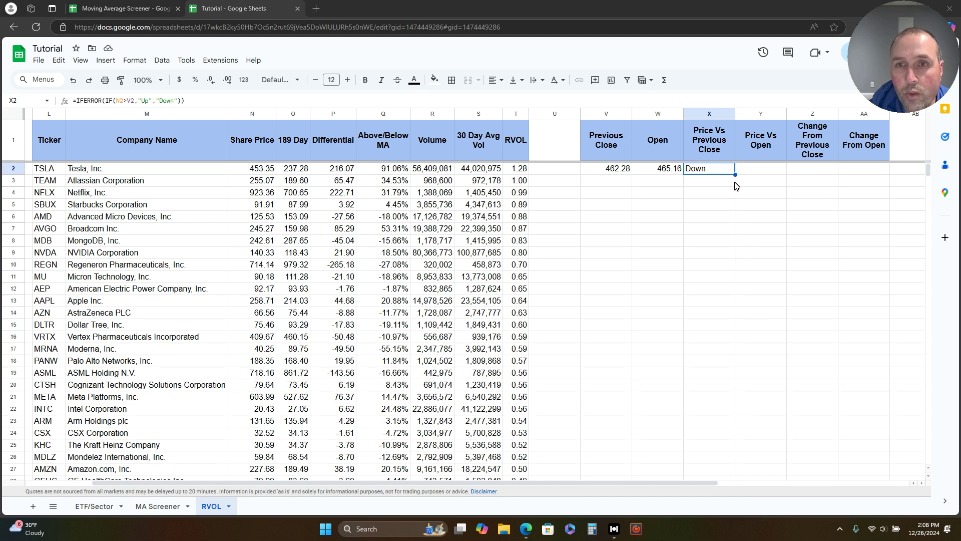
drag(736, 174, 771, 173)
click(771, 173)
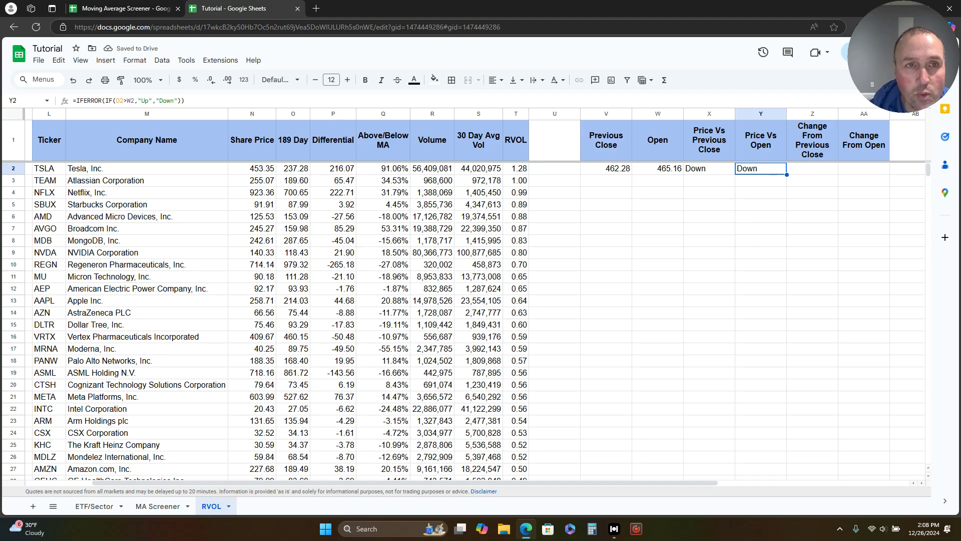
click(119, 101)
key(BackSpace)
text(N)
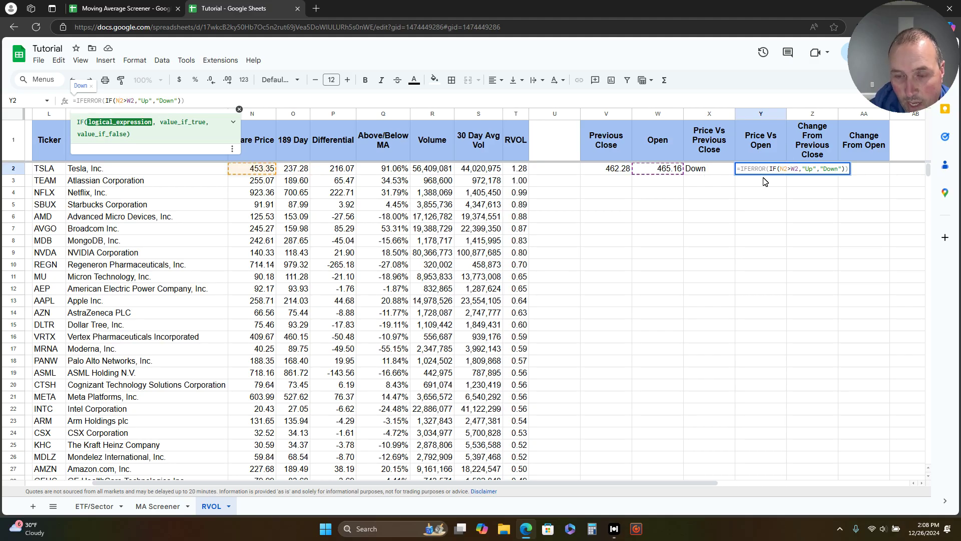
key(Return)
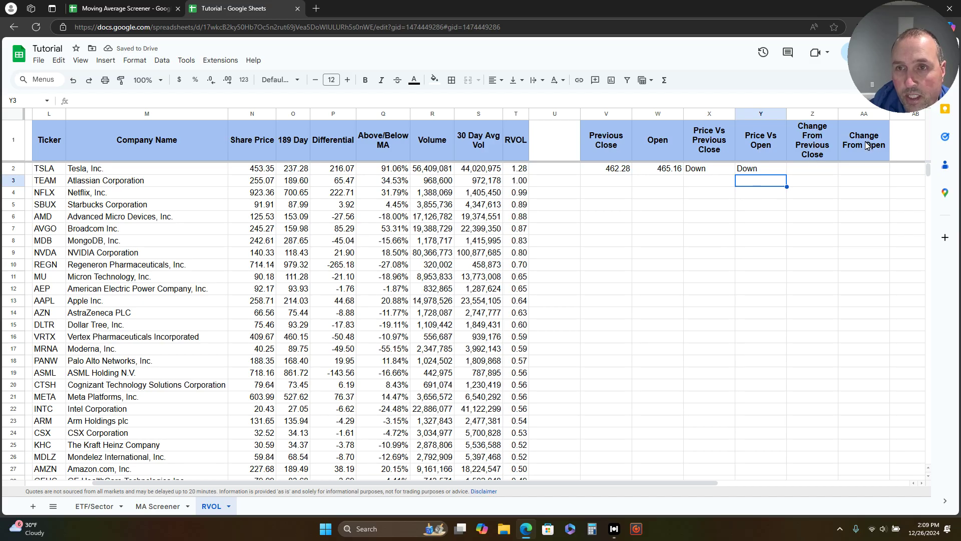
In cell Z2, begin a formula that subtracts previous close V2 from share price N2.
click(807, 175)
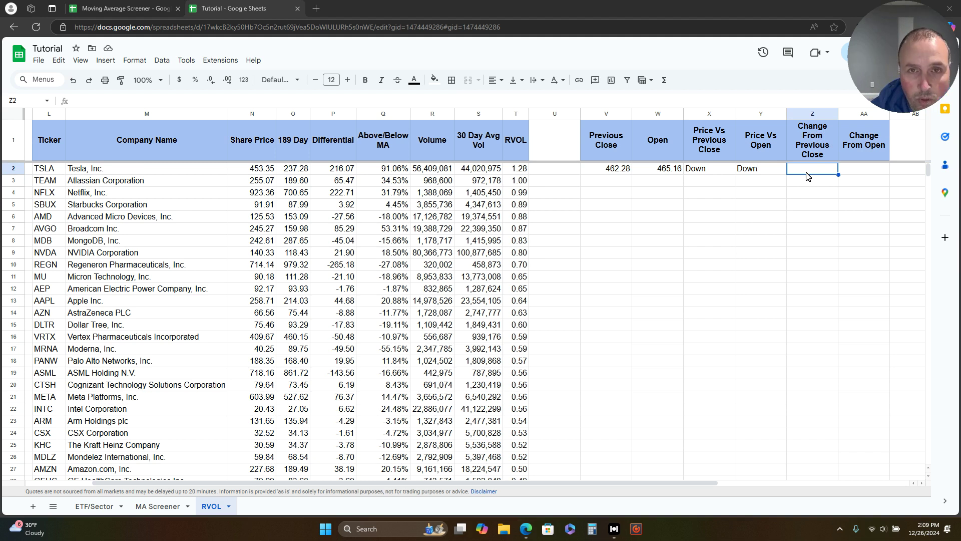
click(266, 173)
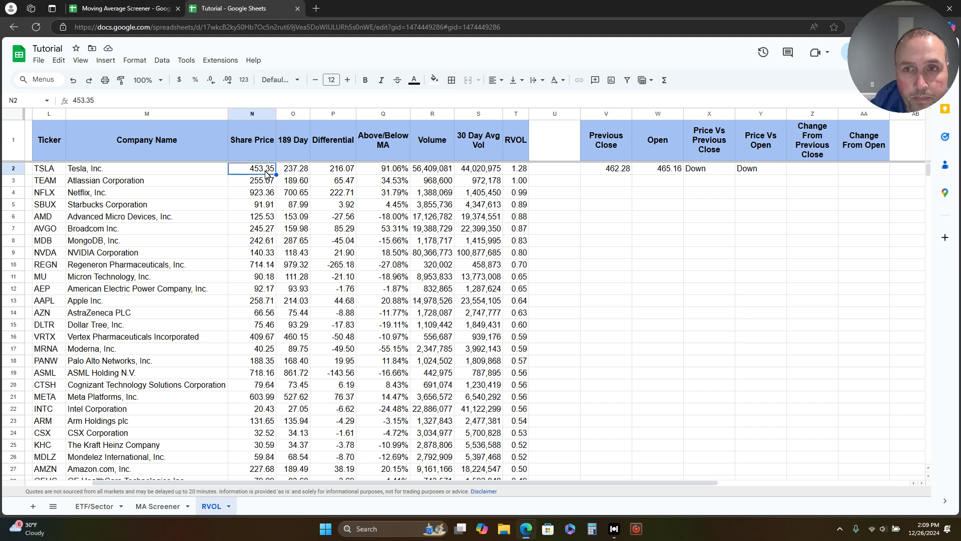
click(812, 169)
text(=)
scroll(300, 180, down, 2)
scroll(300, 180, up, 2)
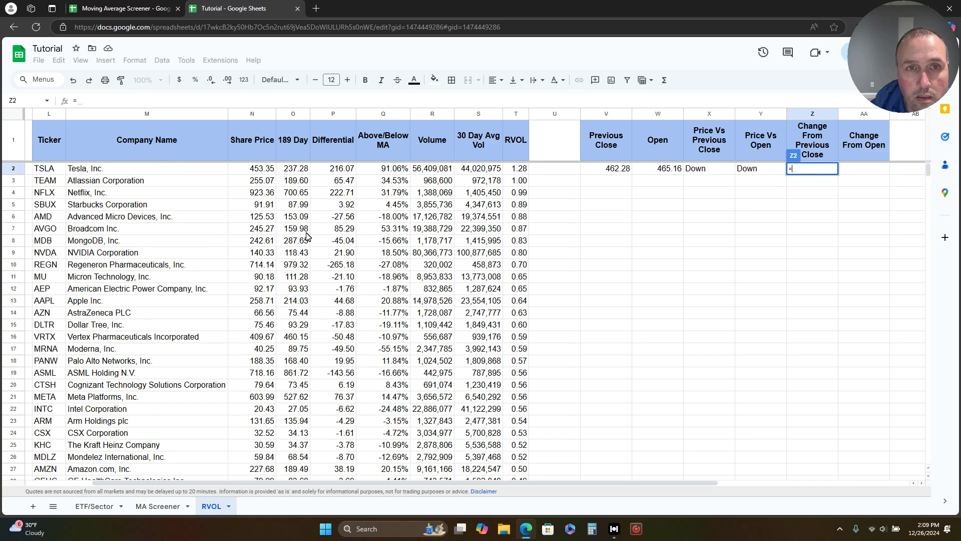
click(263, 172)
text(-)
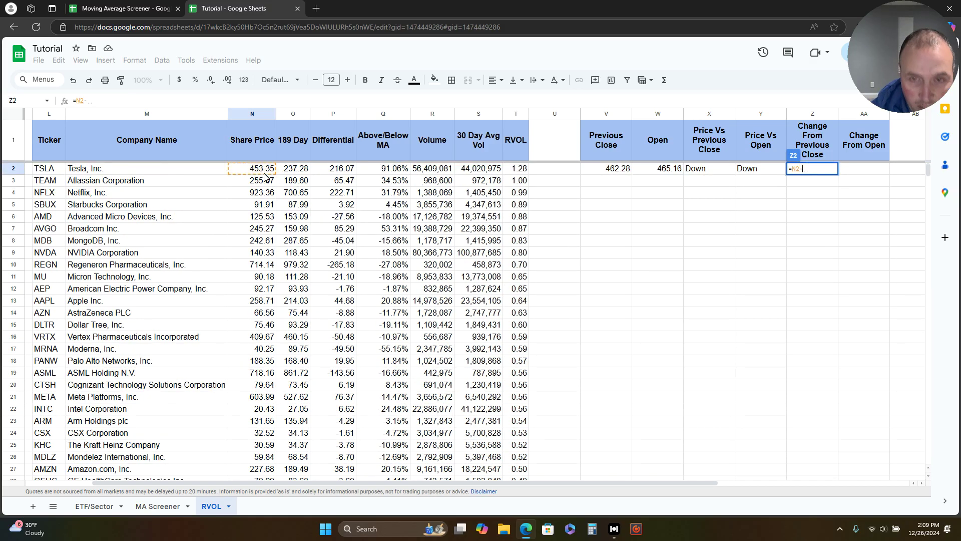
click(620, 173)
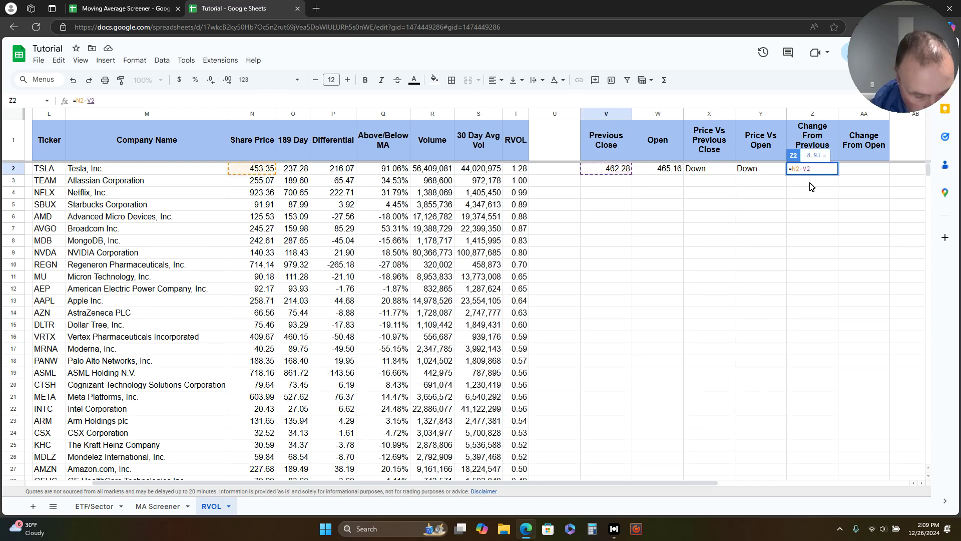
Complete the Z2 formula as =(N2-V2)/V2 and format column Z as a percentage.
text(()
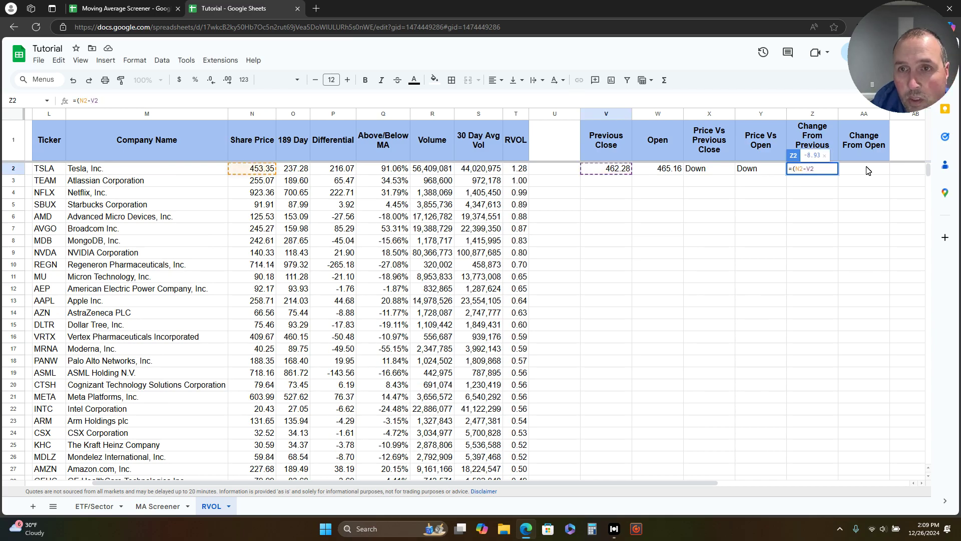
text())
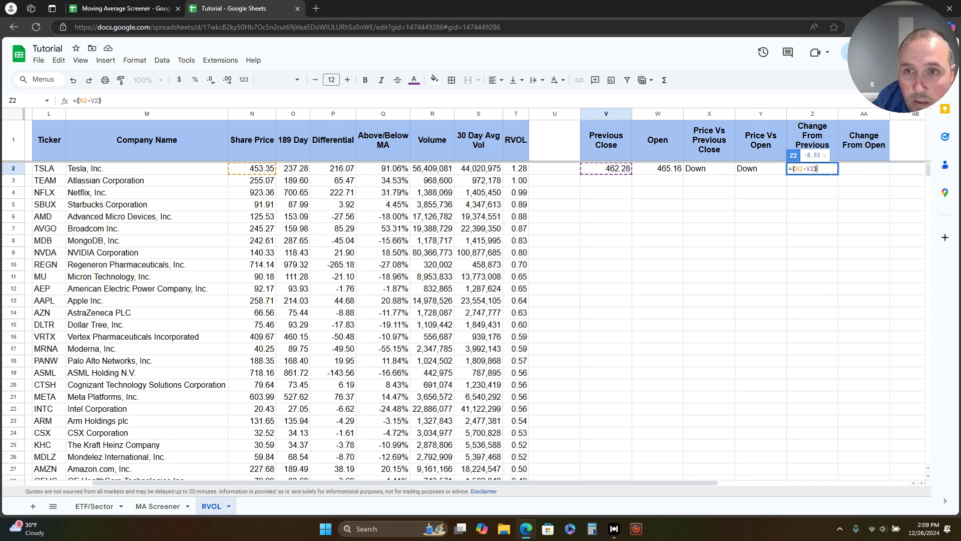
text(/)
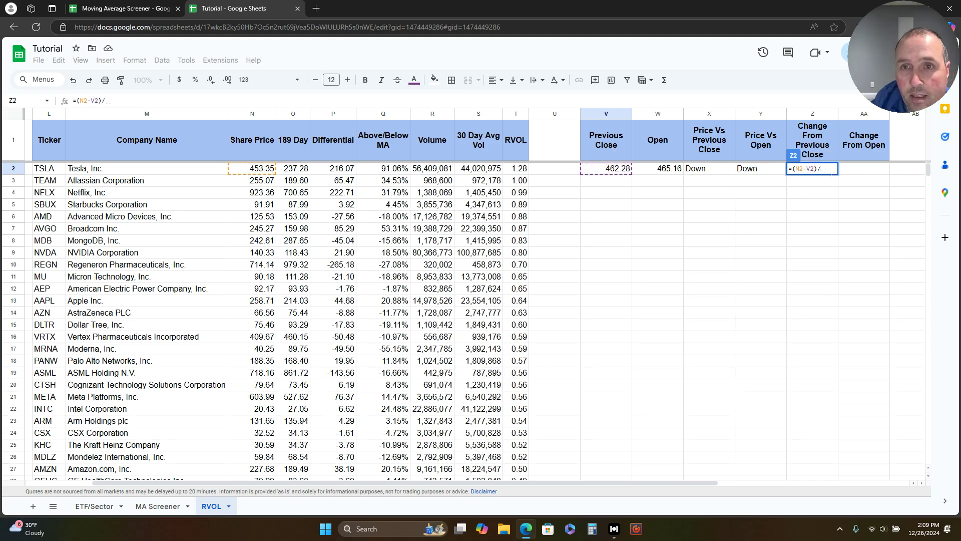
click(622, 175)
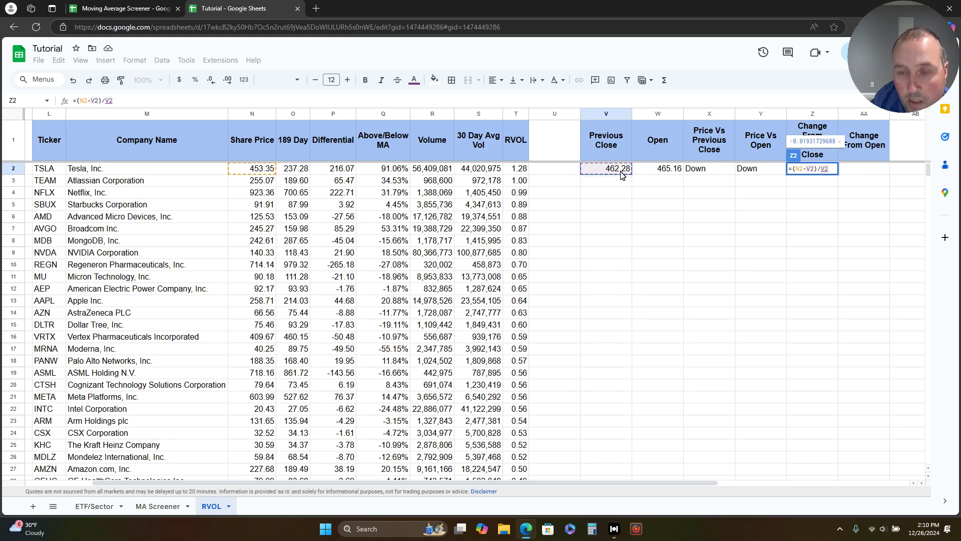
key(Return)
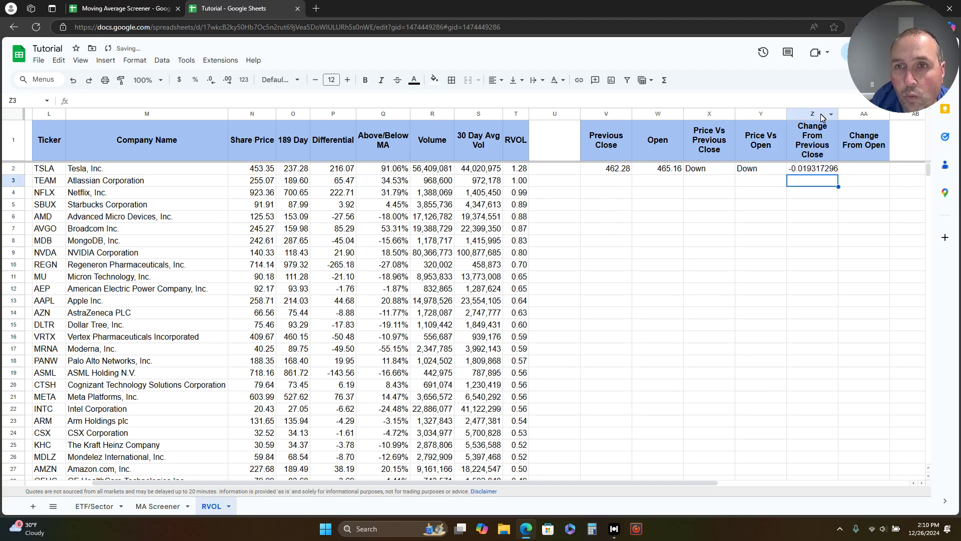
click(820, 117)
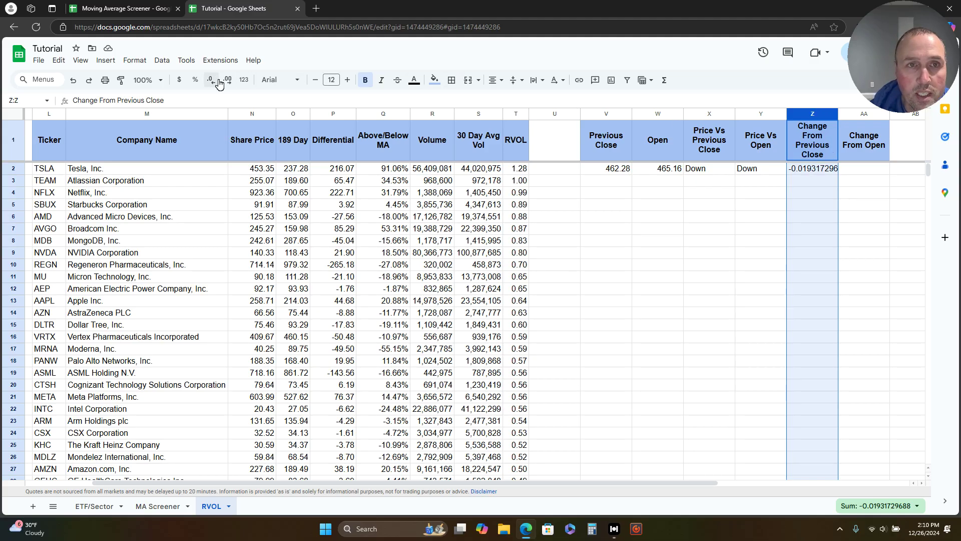
click(197, 82)
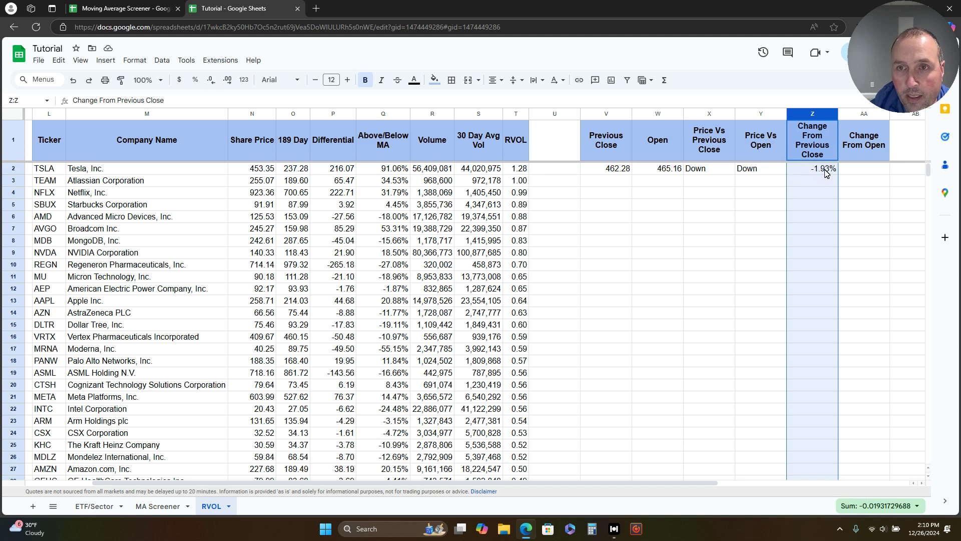
Copy the Z2 formula into AA2 and correct its price reference to N2, giving =(N2-W2)/W2.
click(827, 173)
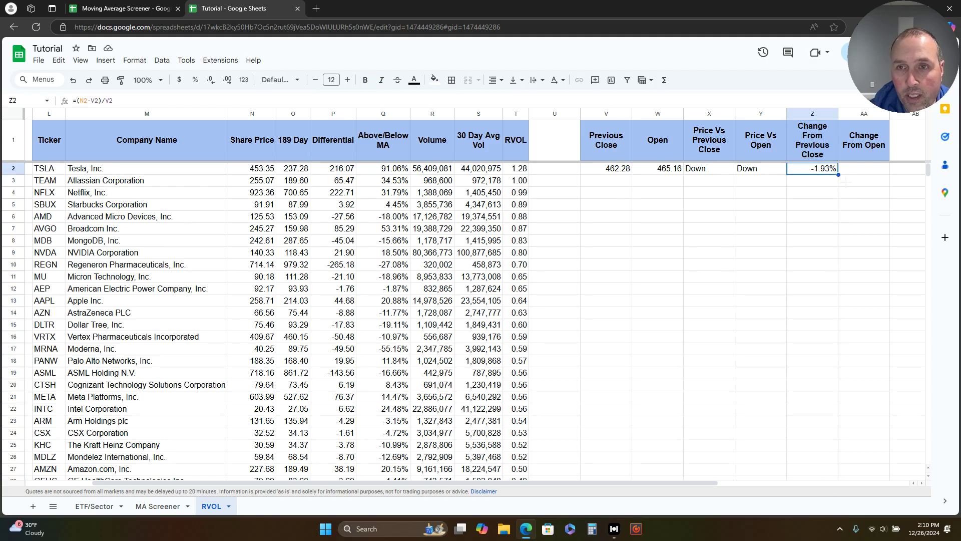
drag(839, 174, 857, 175)
click(854, 174)
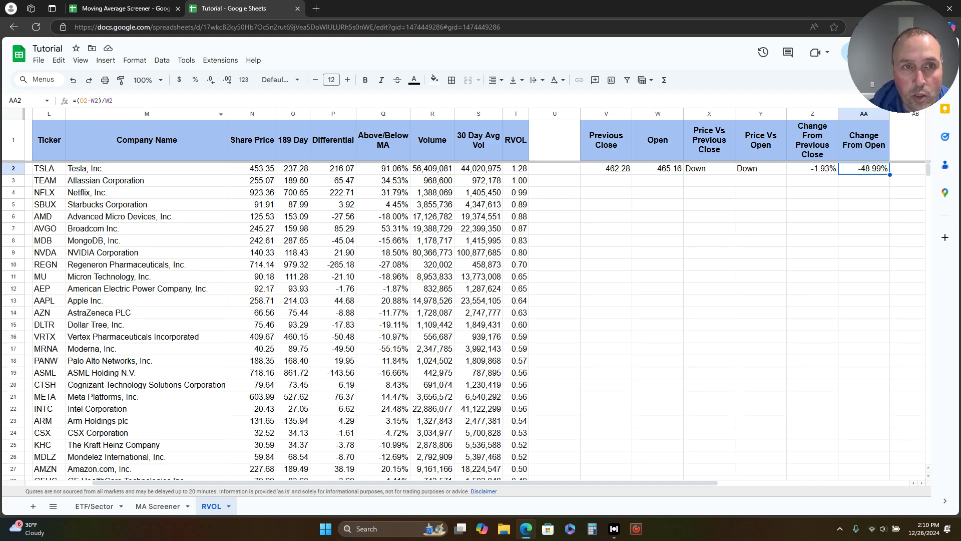
click(81, 101)
key(BackSpace)
text(N)
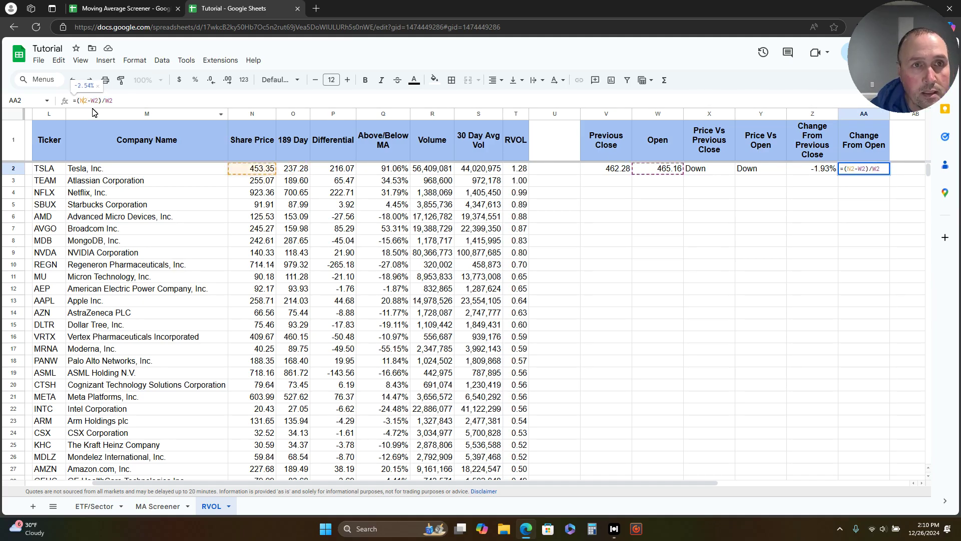
key(Return)
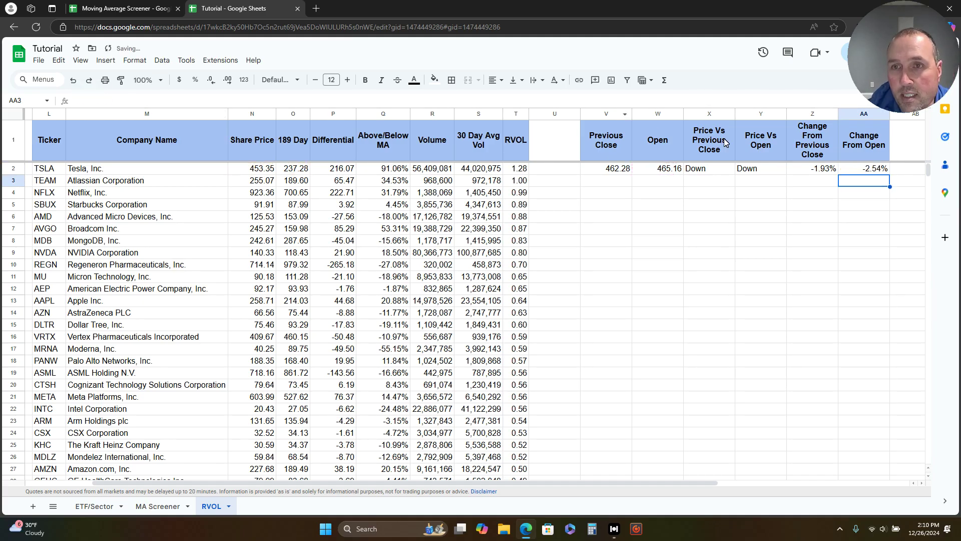
Fill the formulas in V2:AA2 down to row 102 so every listed ticker is covered.
click(872, 169)
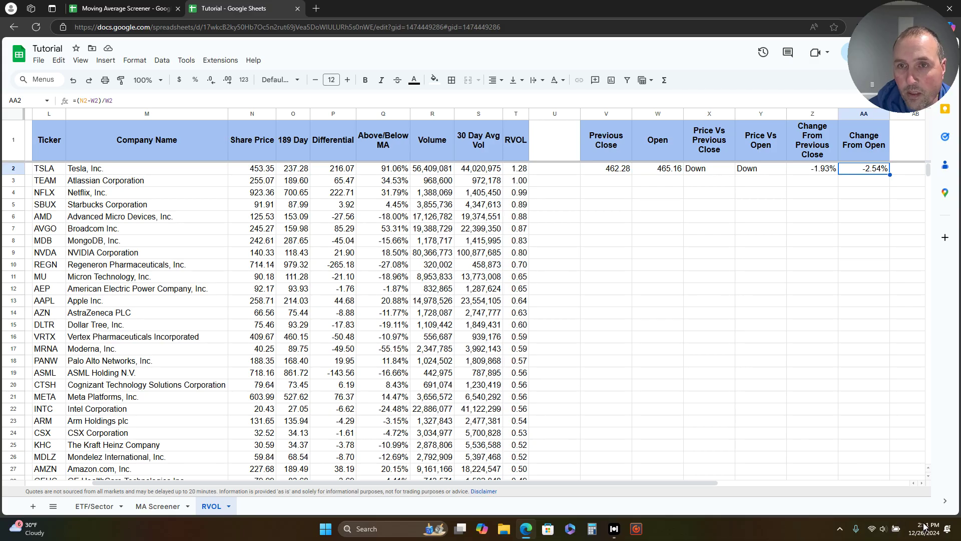
drag(630, 169, 843, 332)
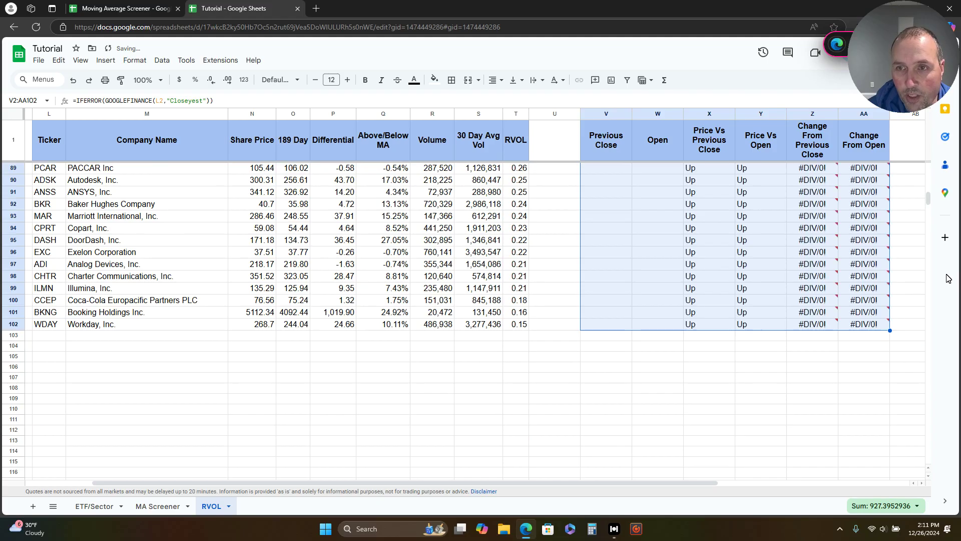
drag(927, 199, 925, 132)
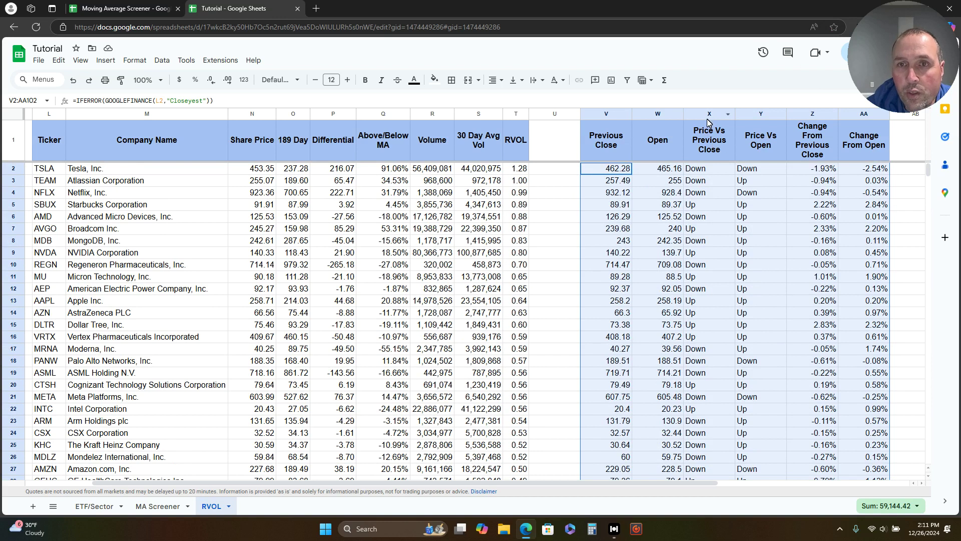
Add a conditional formatting rule to columns X and Y that fills cells whose text is exactly "Up" with light green.
click(765, 219)
drag(702, 116, 757, 122)
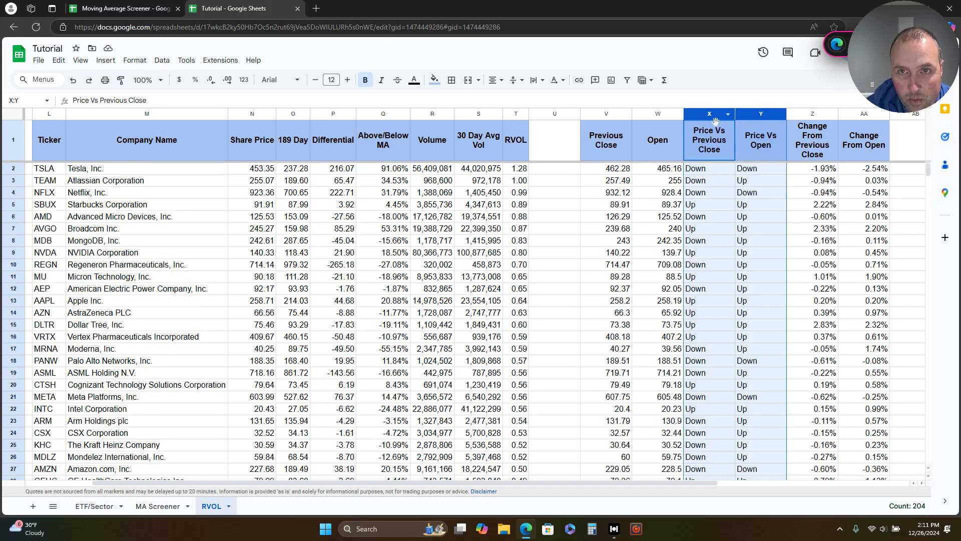
right_click(713, 122)
mouse_move(772, 476)
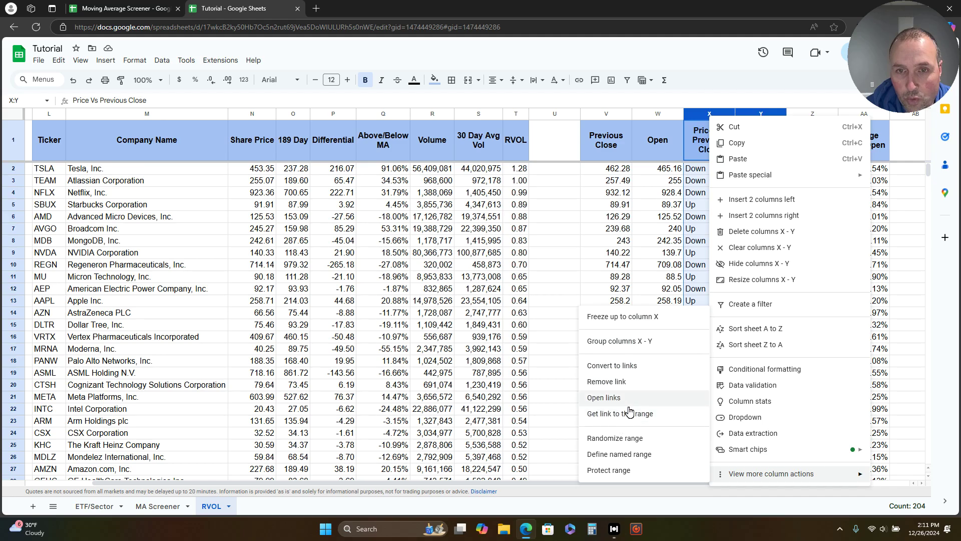
click(765, 368)
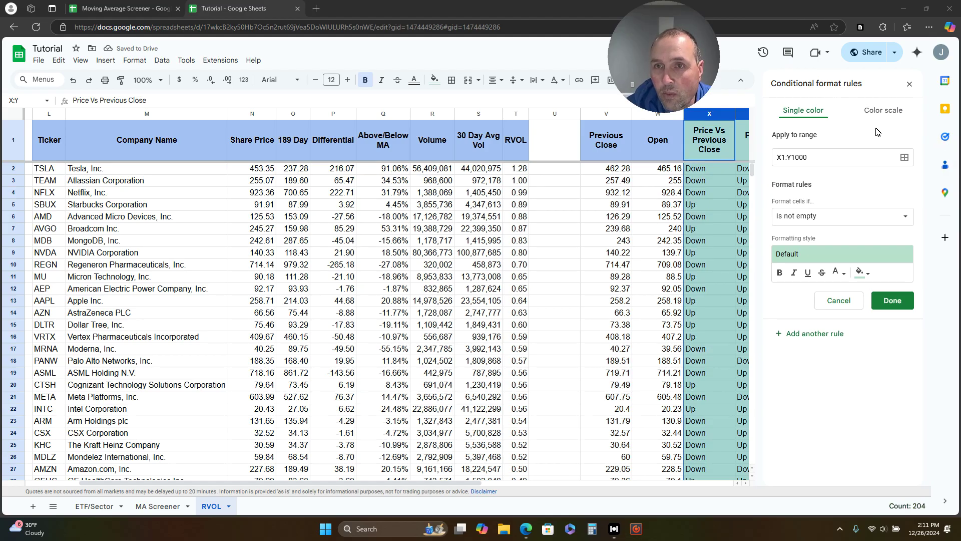
click(879, 219)
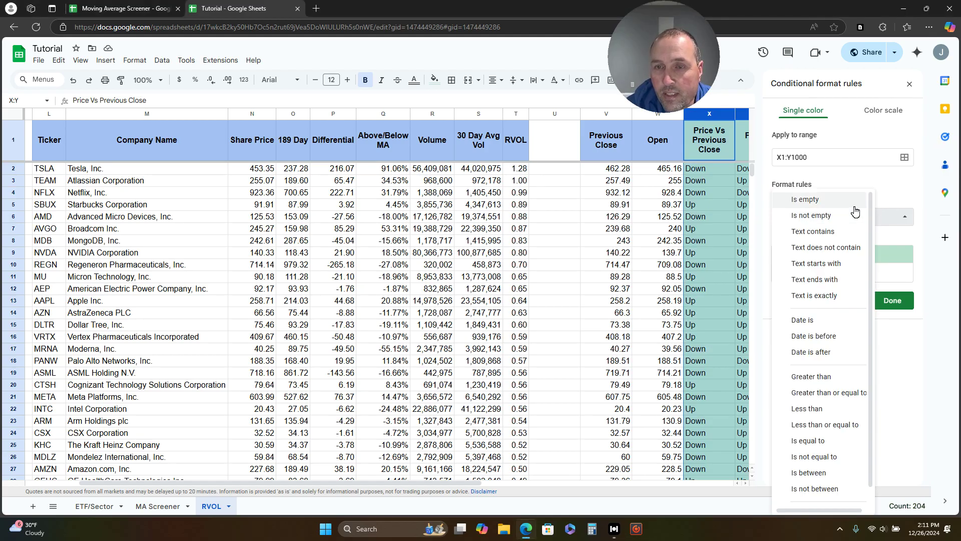
click(834, 299)
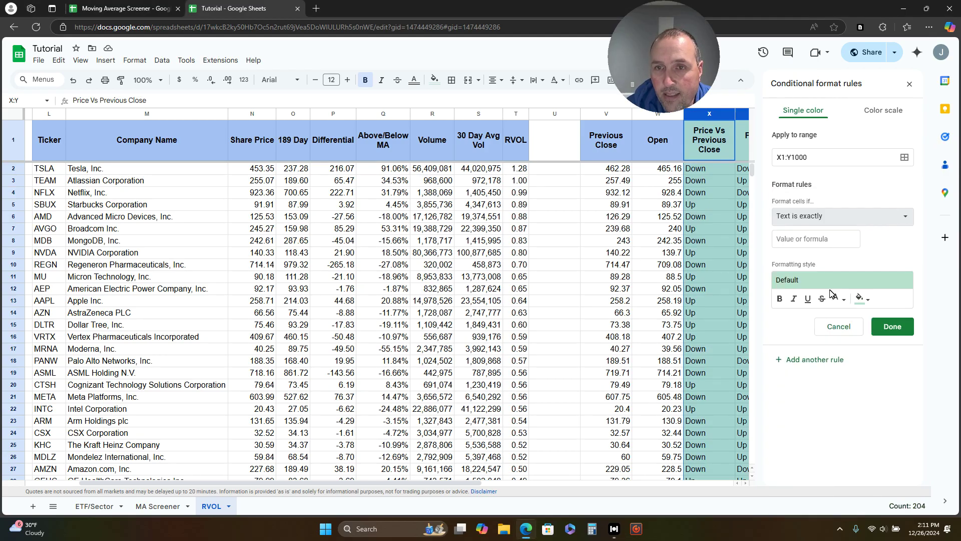
click(821, 240)
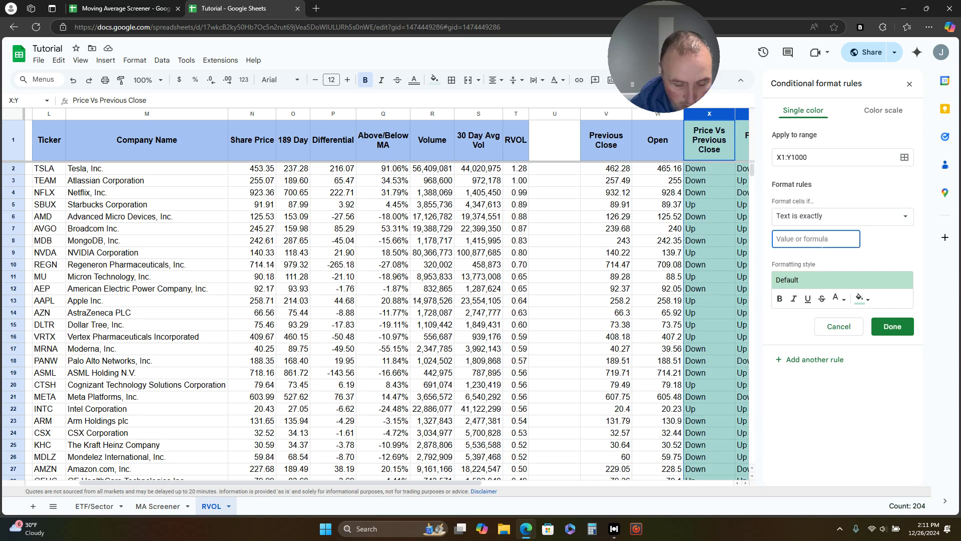
text(Up)
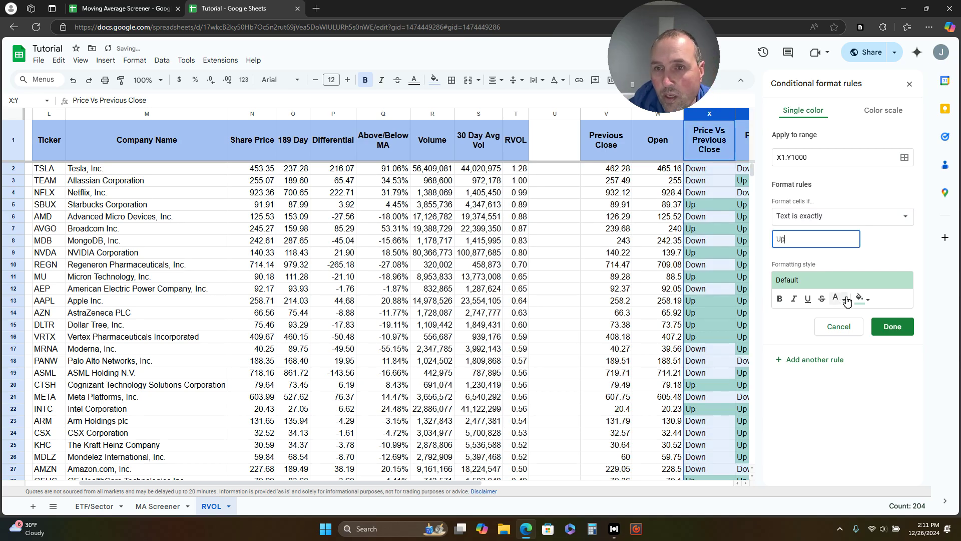
click(869, 299)
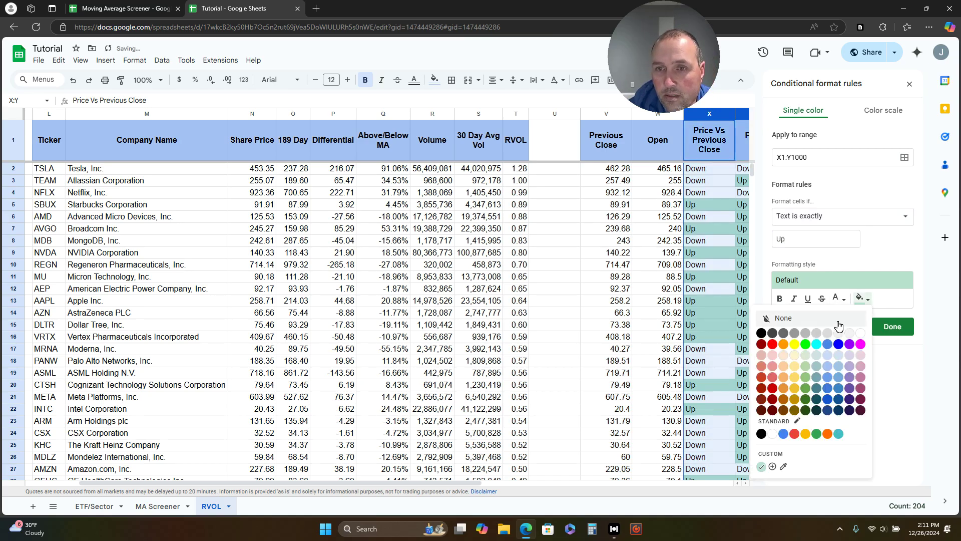
click(808, 369)
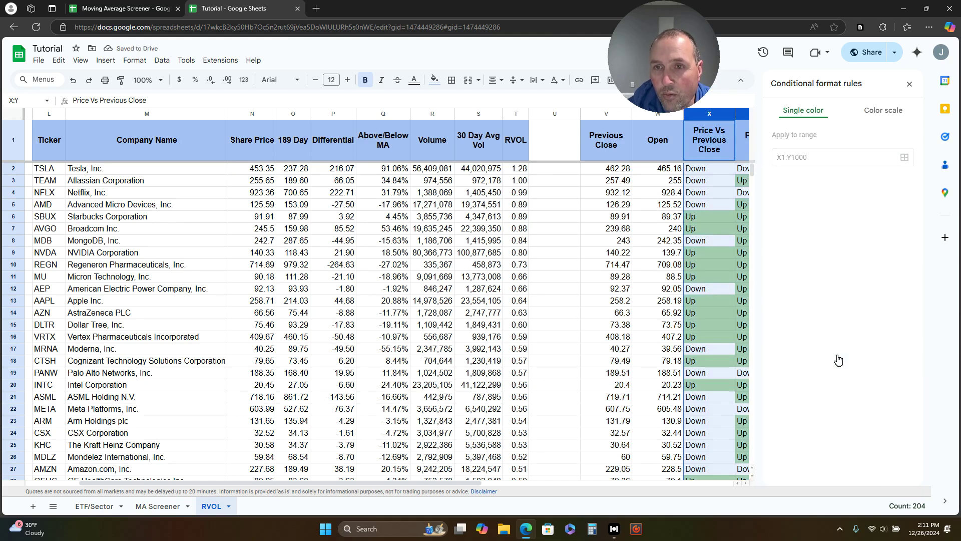
Add another rule for columns X and Y that fills cells whose text is exactly "Down" with light red, and close the rules.
drag(814, 246, 768, 244)
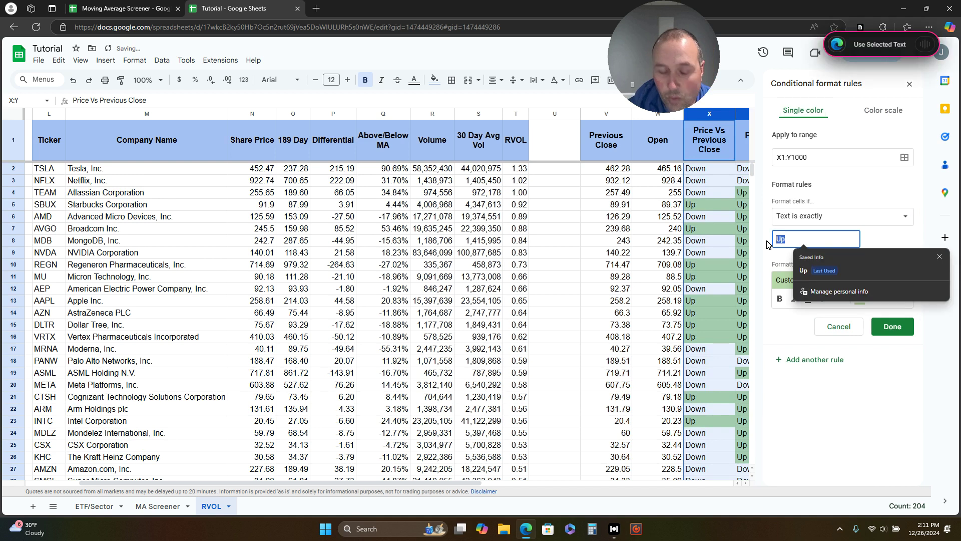
text(Down)
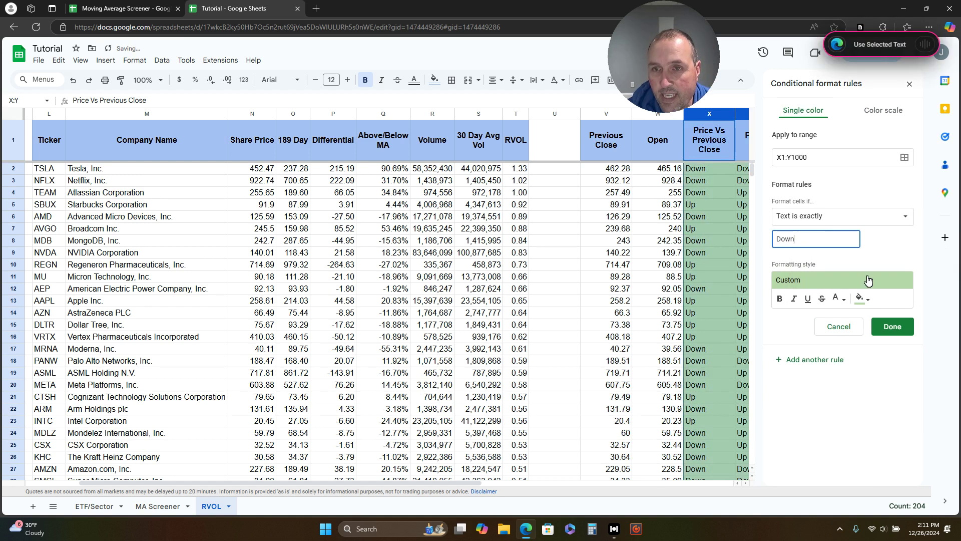
click(861, 299)
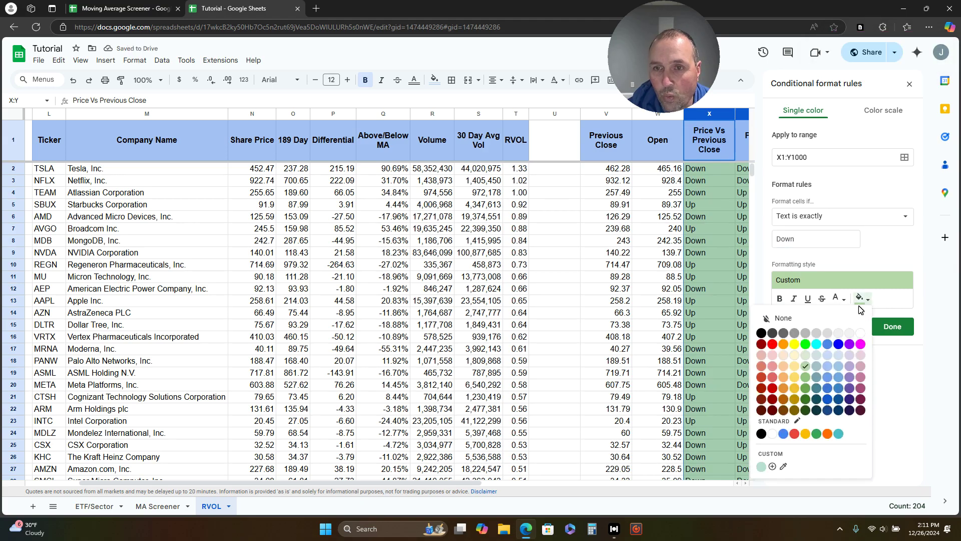
click(779, 371)
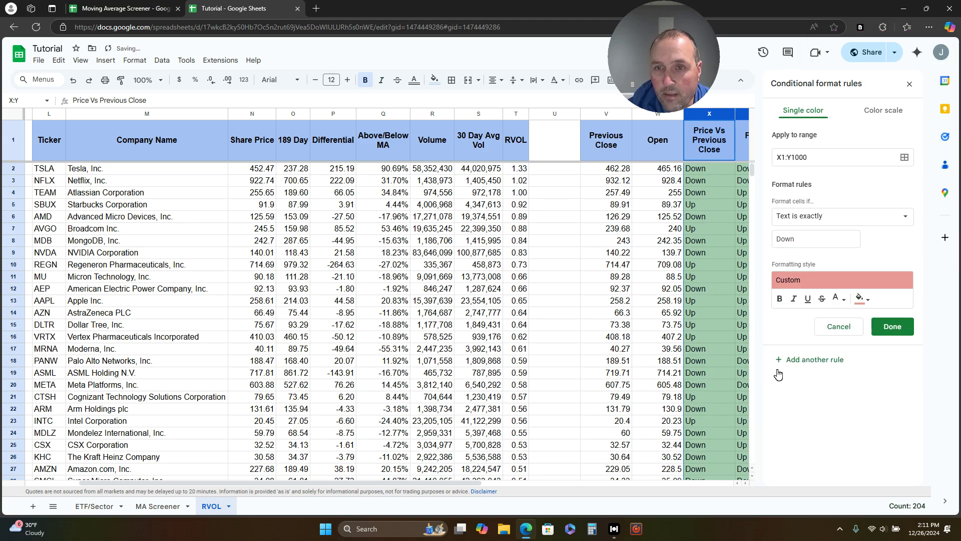
click(894, 333)
click(910, 84)
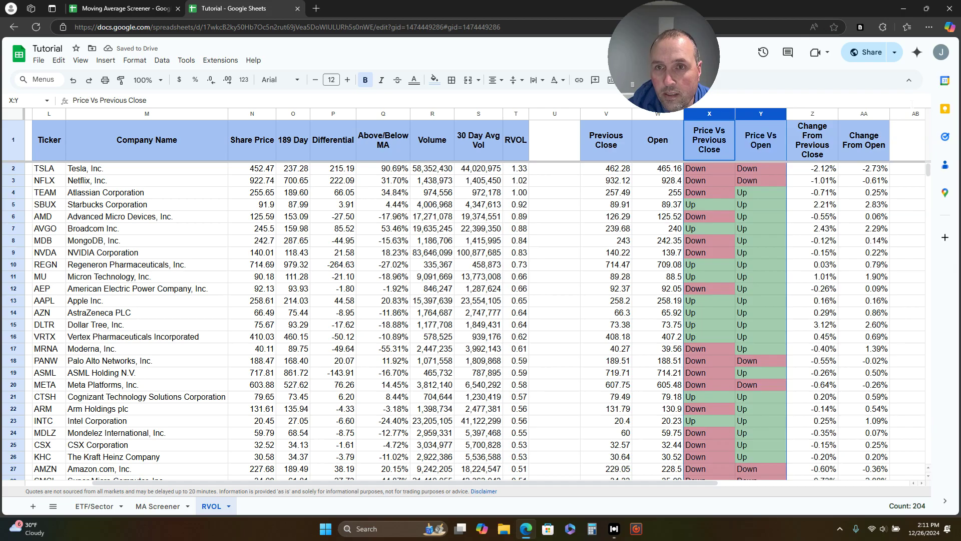
Add a conditional formatting rule to columns Z and AA that fills cells greater than 0% with light green.
click(850, 301)
click(819, 115)
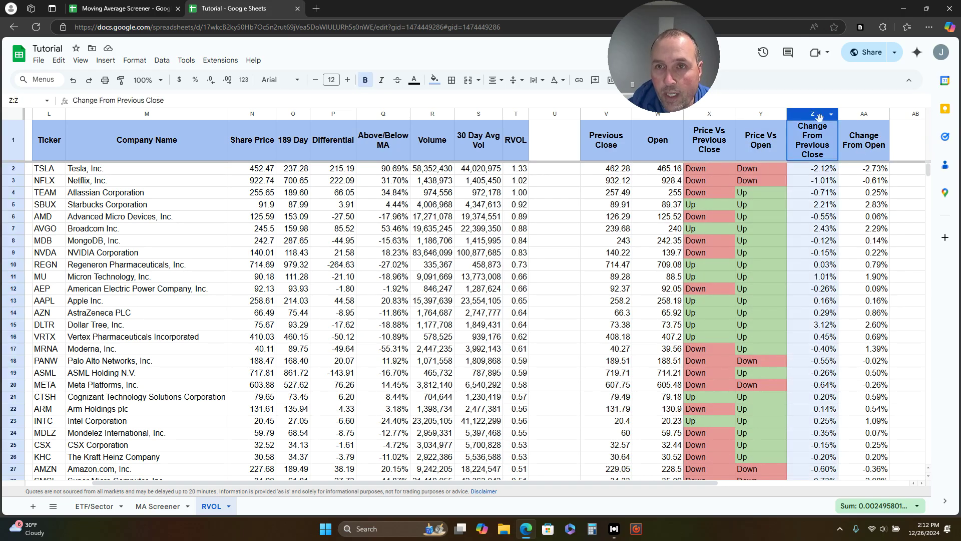
key(shift+Right)
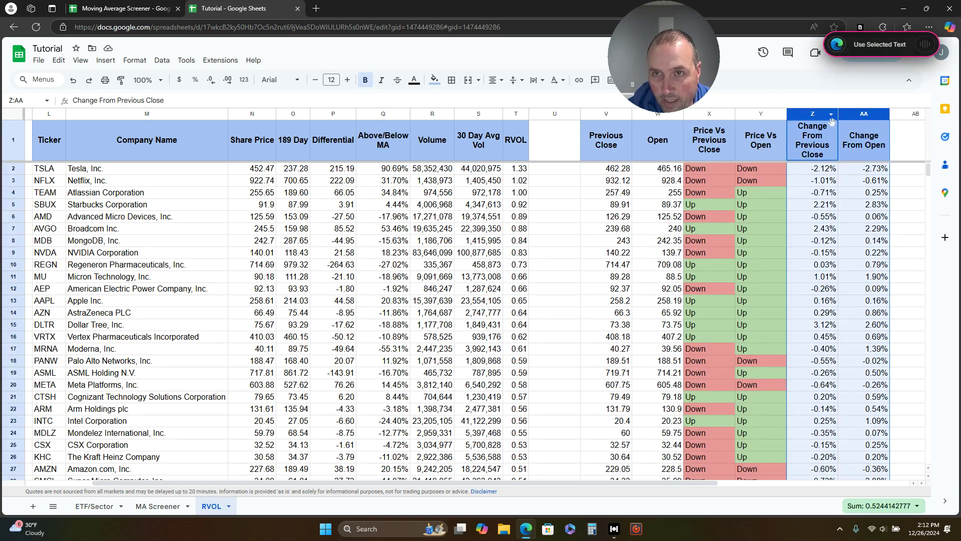
right_click(869, 116)
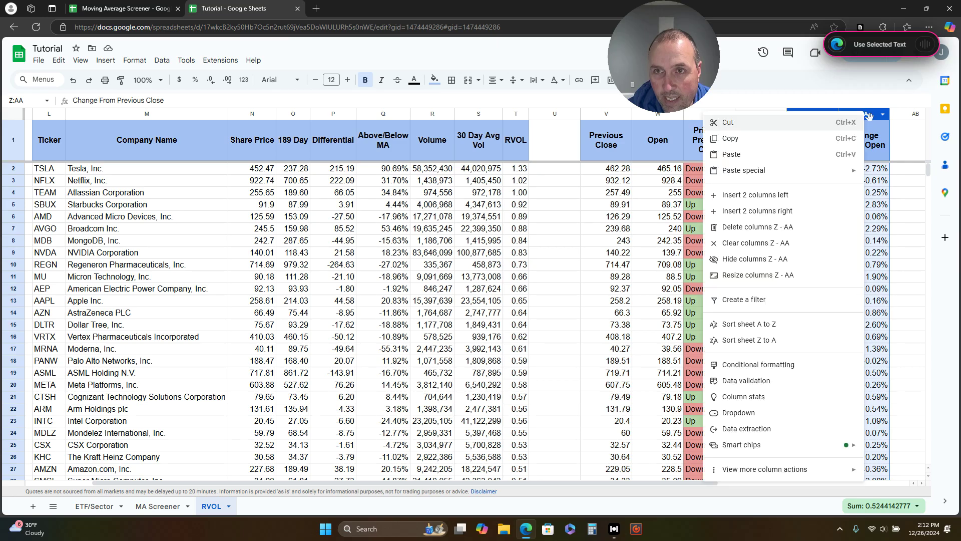
click(787, 368)
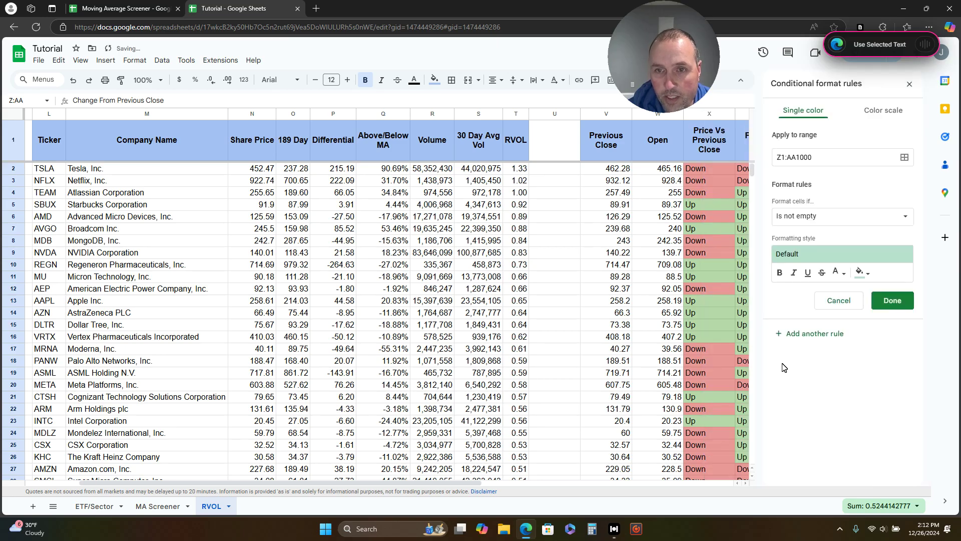
click(854, 220)
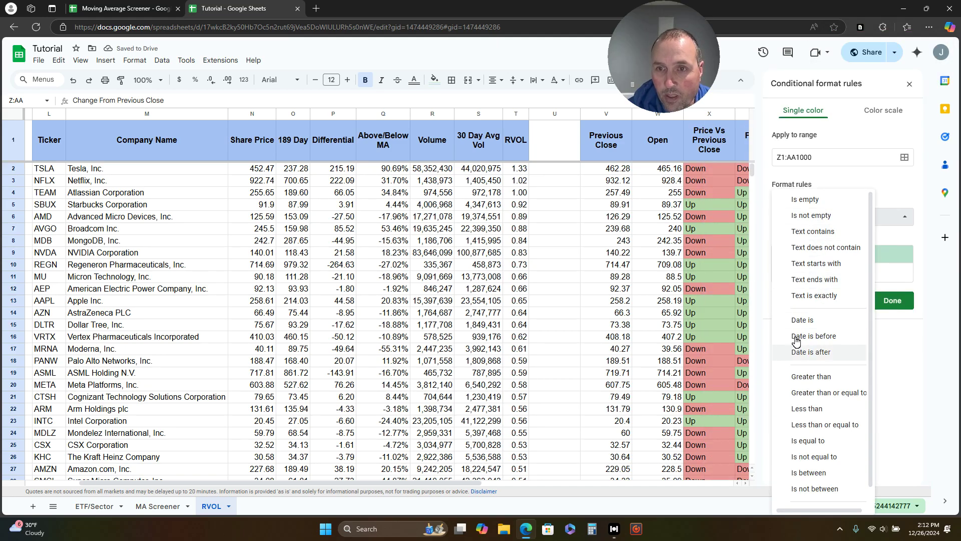
click(815, 376)
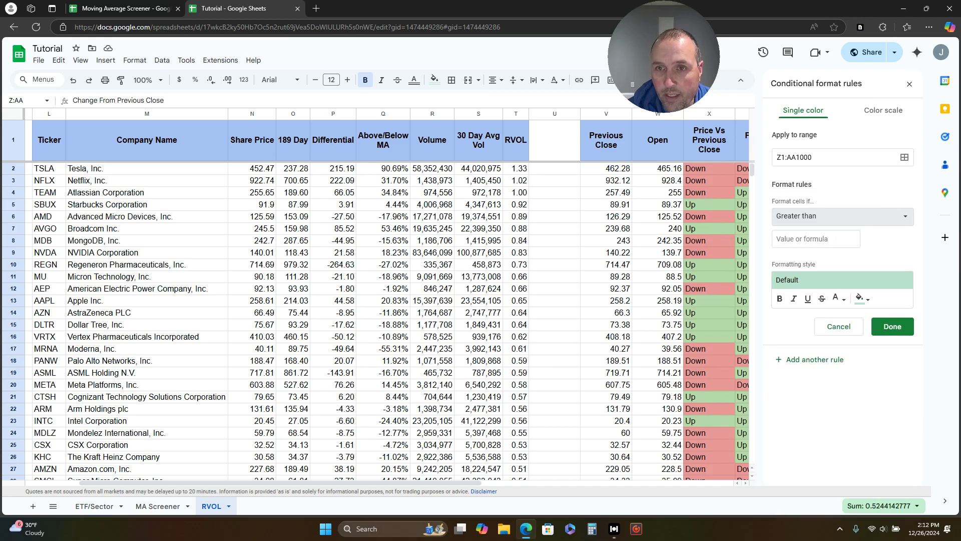
click(831, 239)
text(0%)
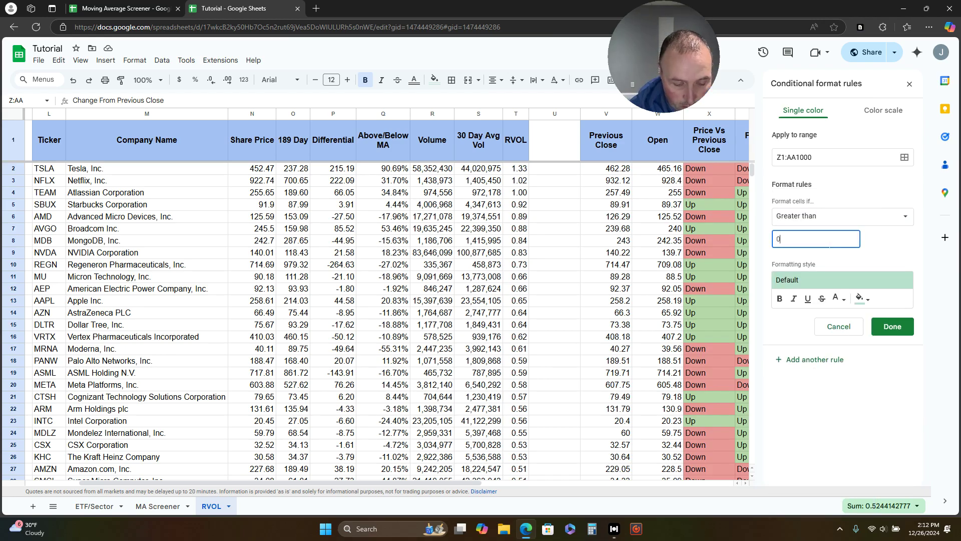
click(858, 300)
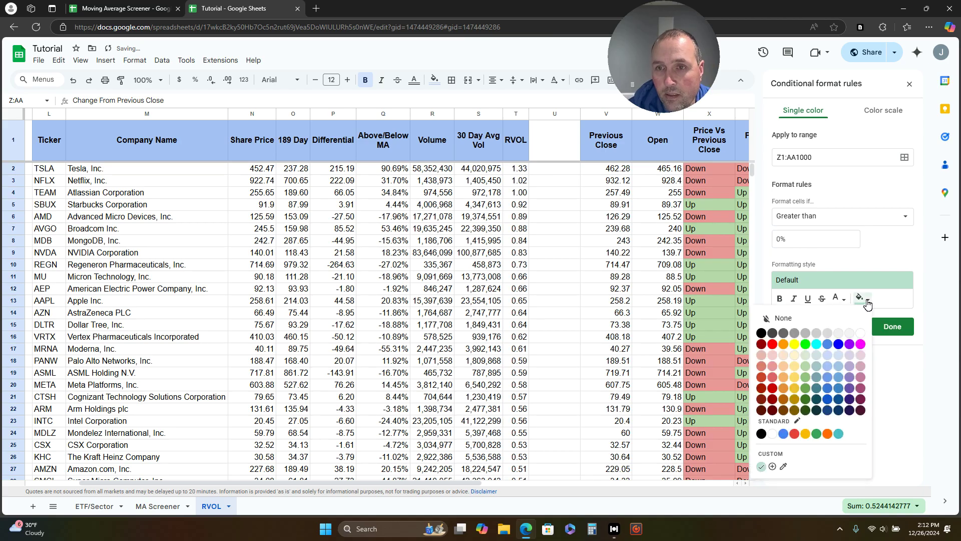
click(809, 372)
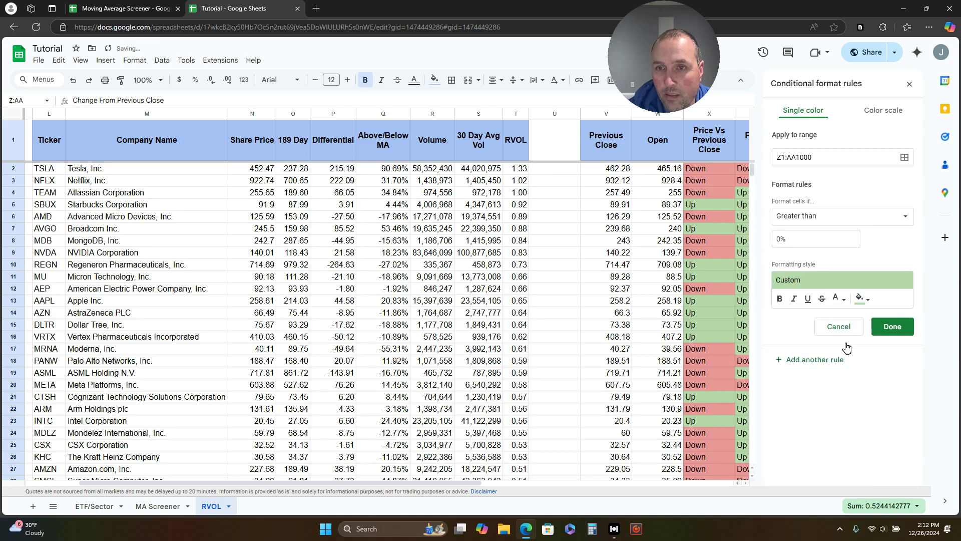
Add another rule for columns Z and AA that fills cells less than 0% with light red, and close the rules.
click(868, 218)
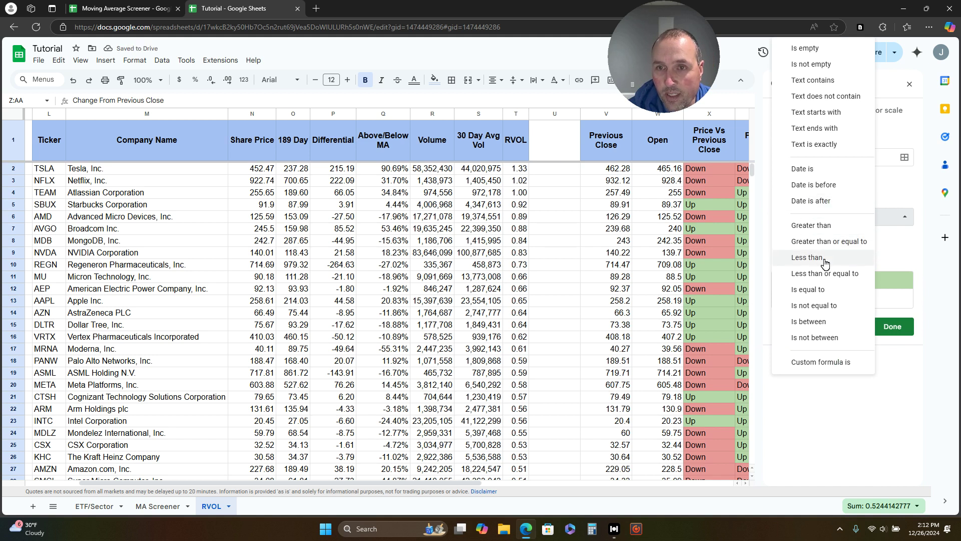
click(800, 262)
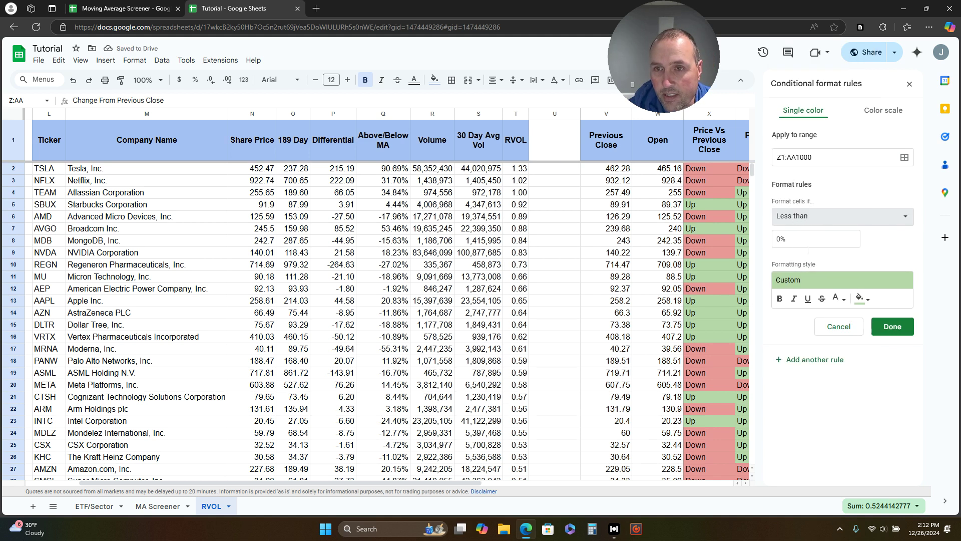
click(862, 299)
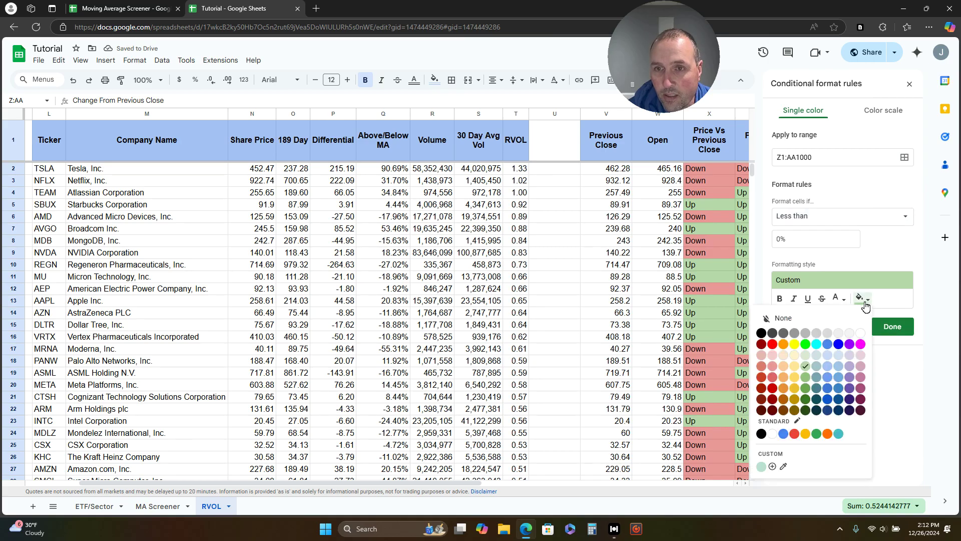
click(774, 367)
click(892, 326)
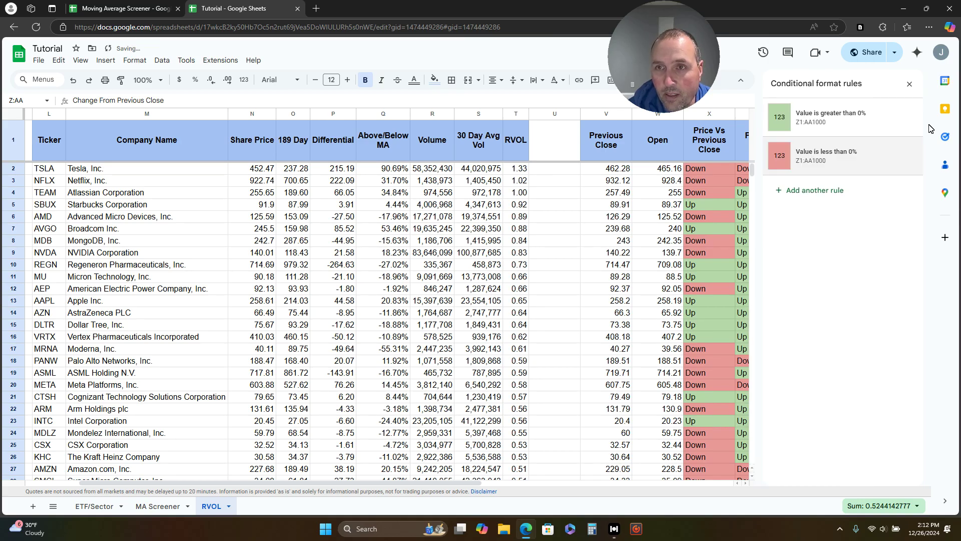
click(909, 83)
click(920, 246)
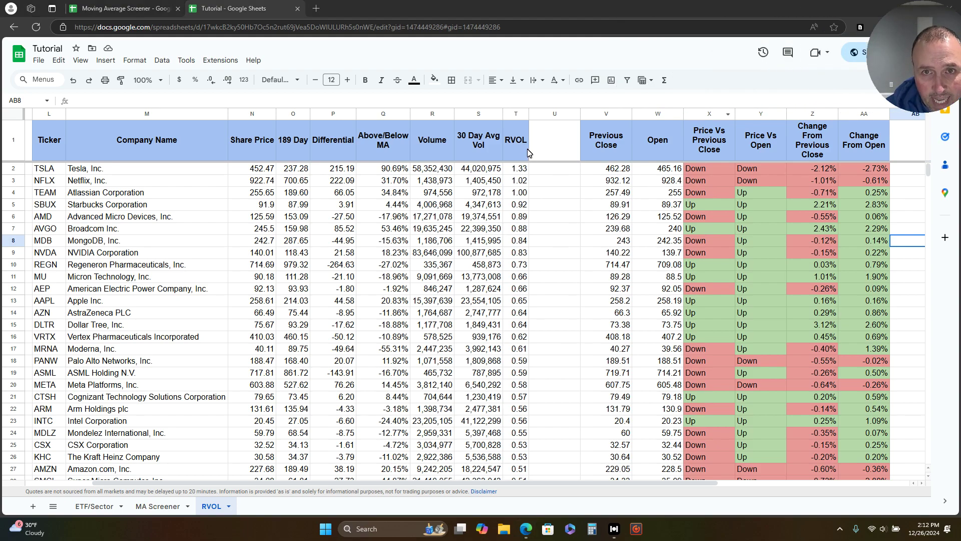
On the MA Screener sheet, enter the header R-Vol in P1 beside the Above/Below MA column.
drag(911, 65, 899, 65)
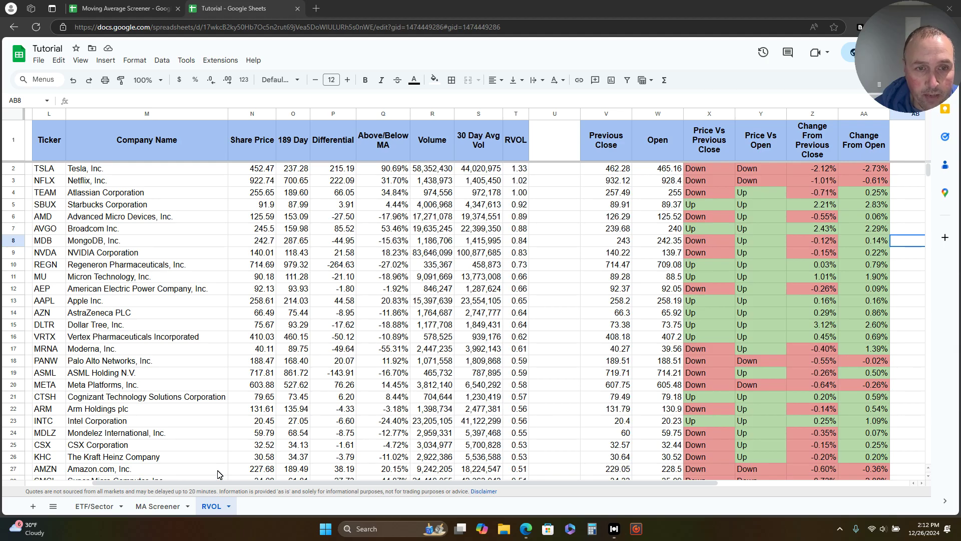
click(157, 506)
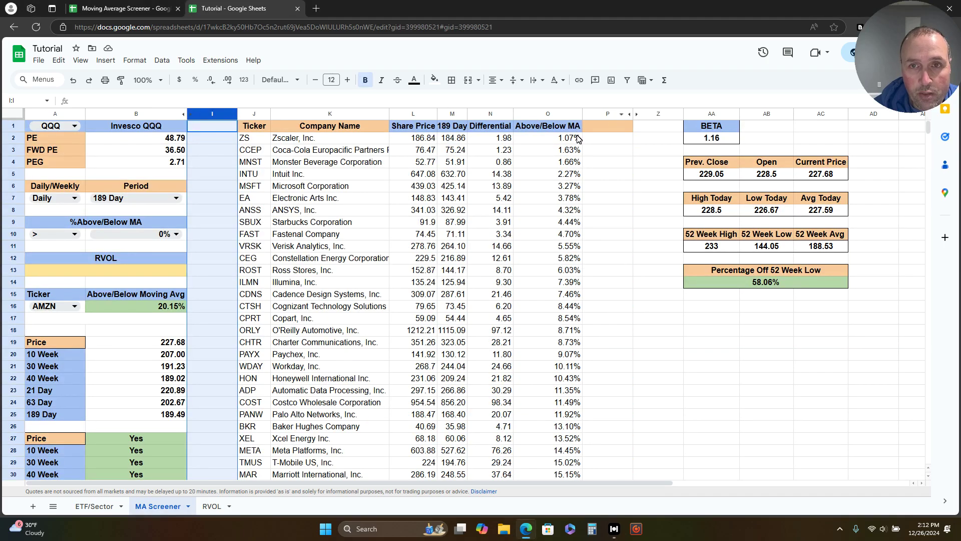
click(609, 131)
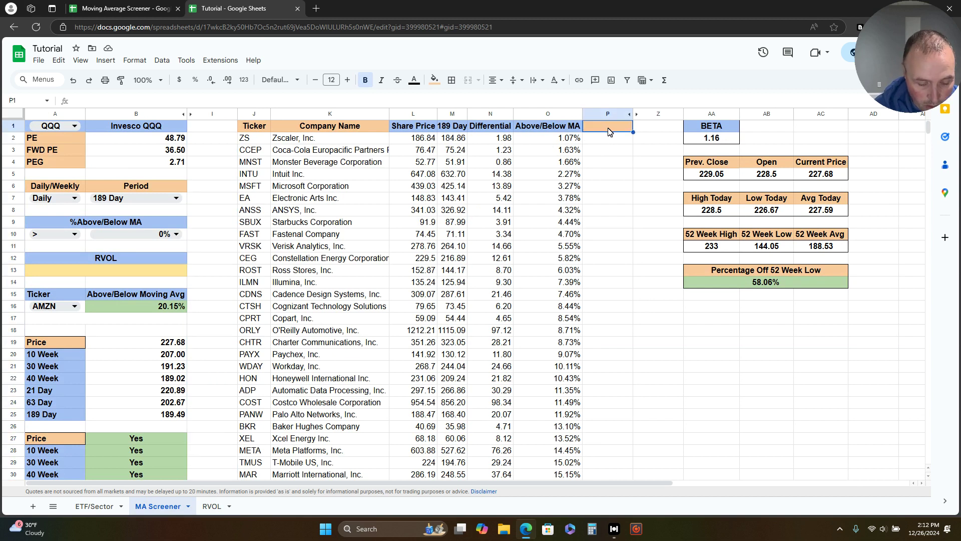
text(RV)
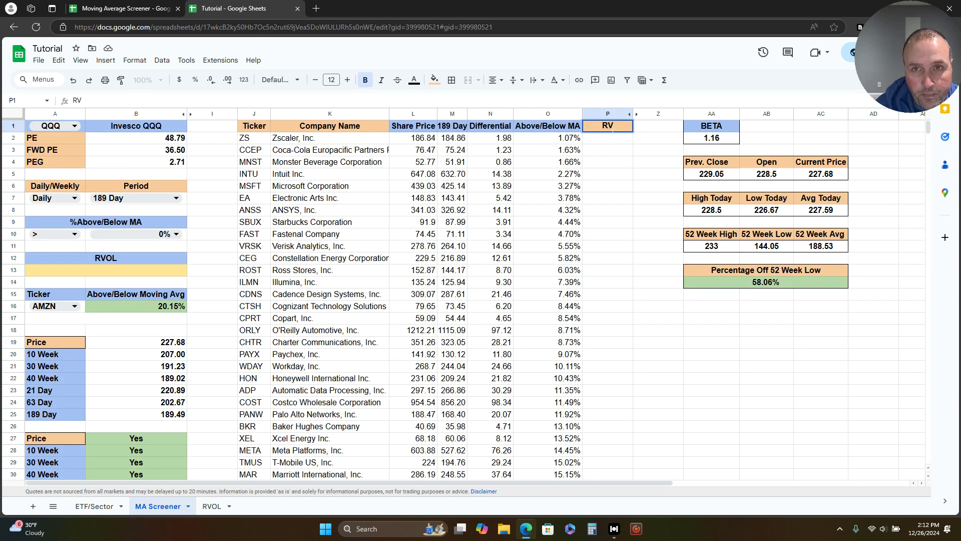
text(Vol)
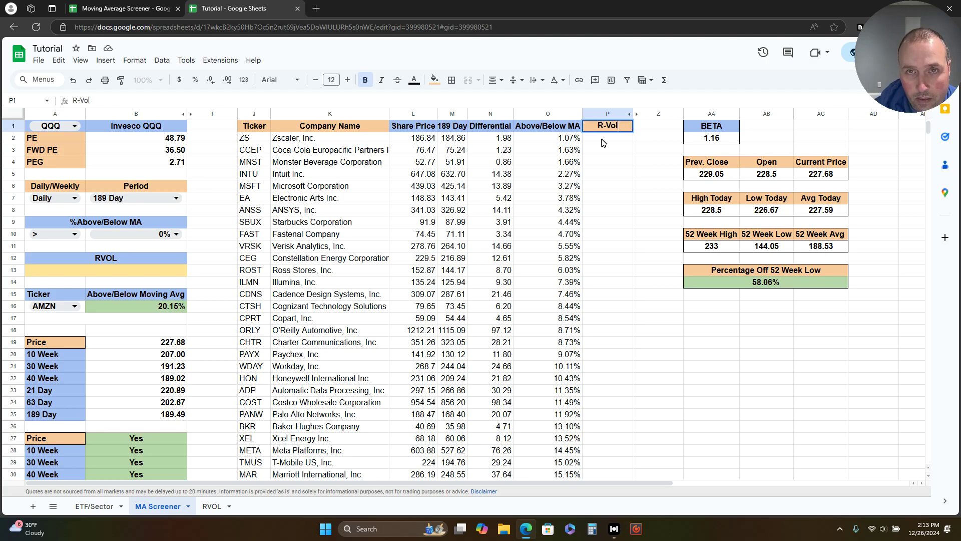
key(Return)
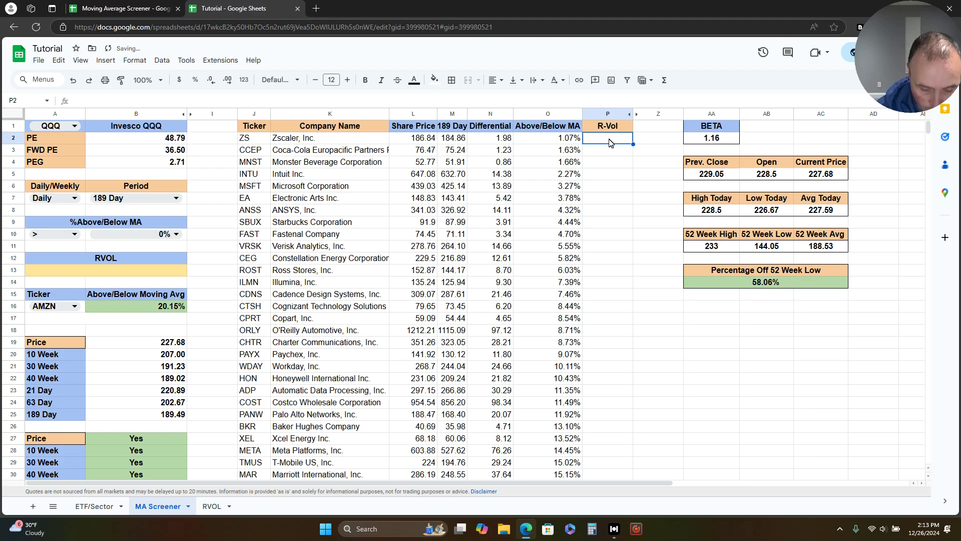
In P2, look up the ticker's relative volume from the RVOL sheet with =IFERROR(VLOOKUP(J2,RVOL!L:T,9,0)).
text(=I)
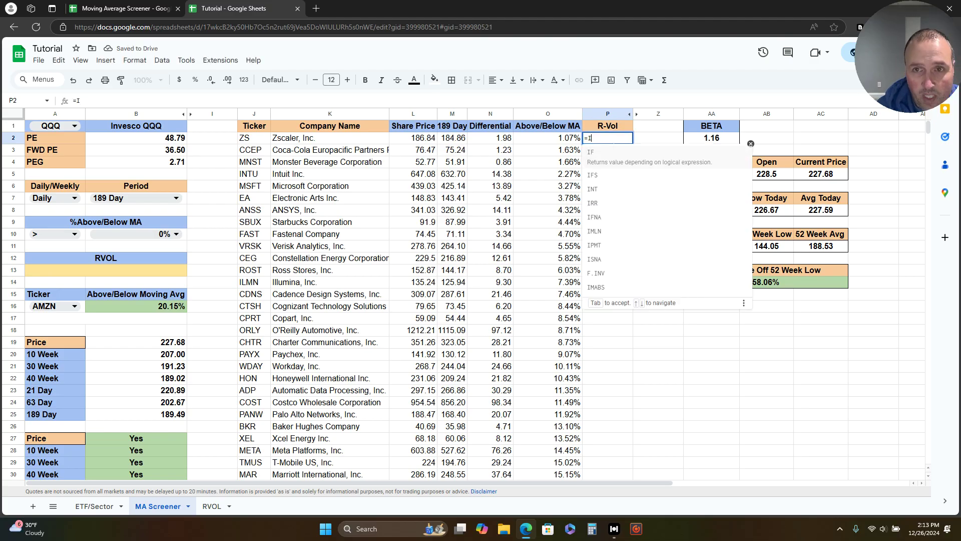
text(Fe)
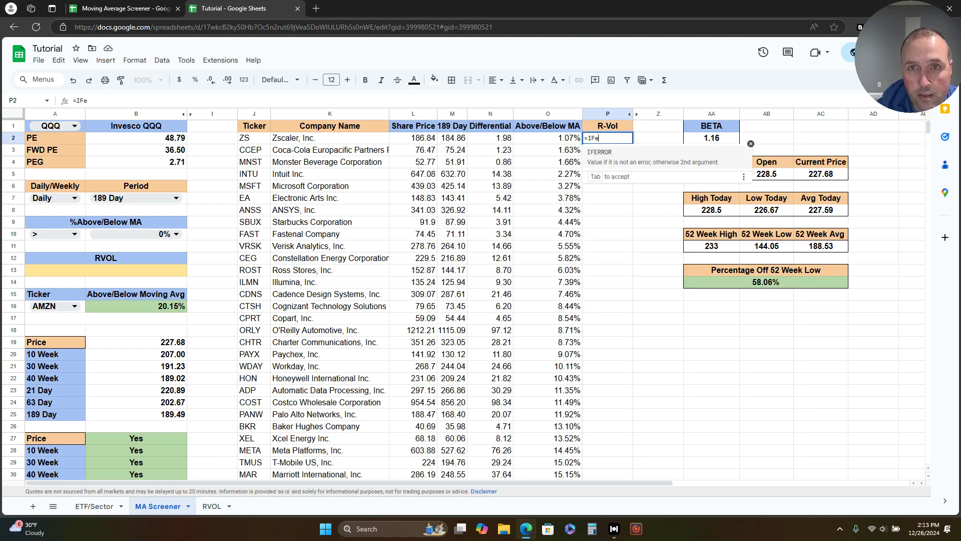
click(624, 156)
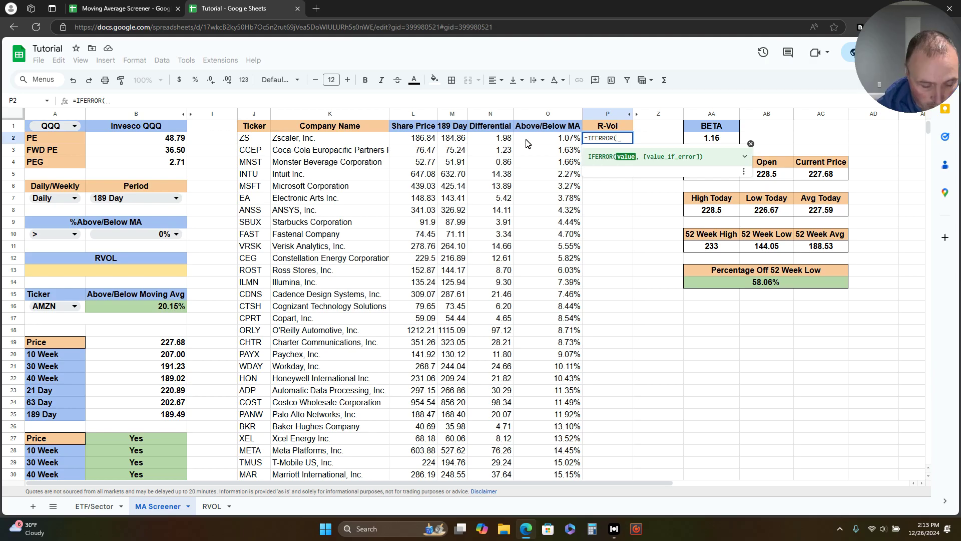
text(vl)
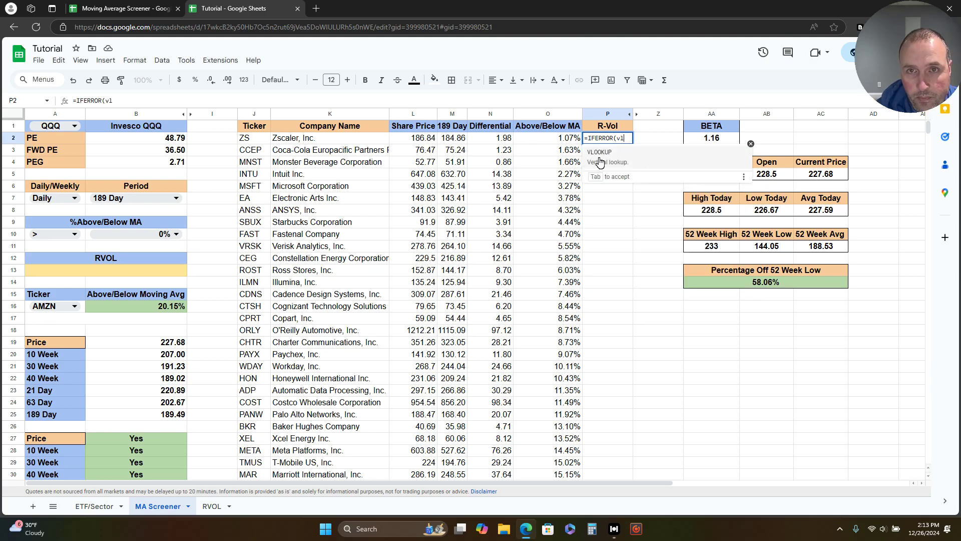
key(Tab)
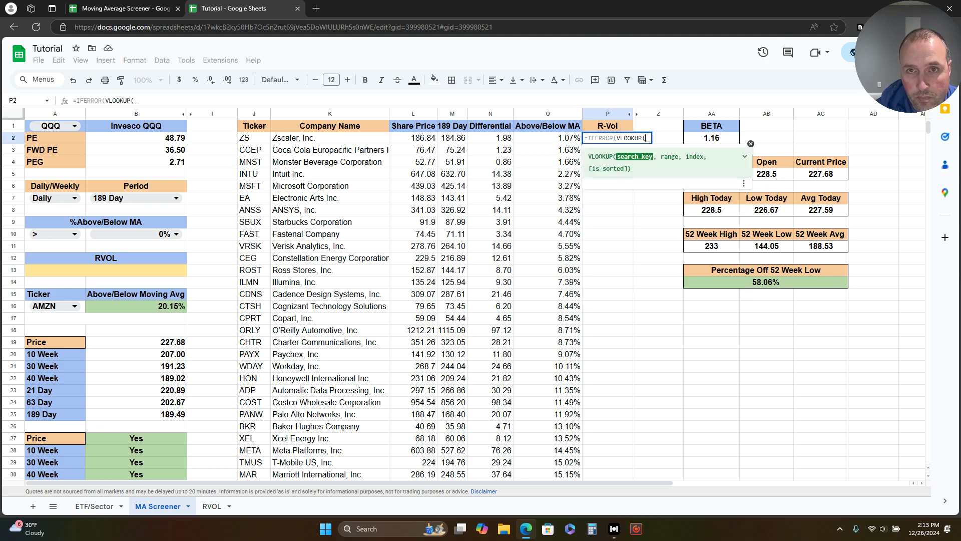
click(252, 143)
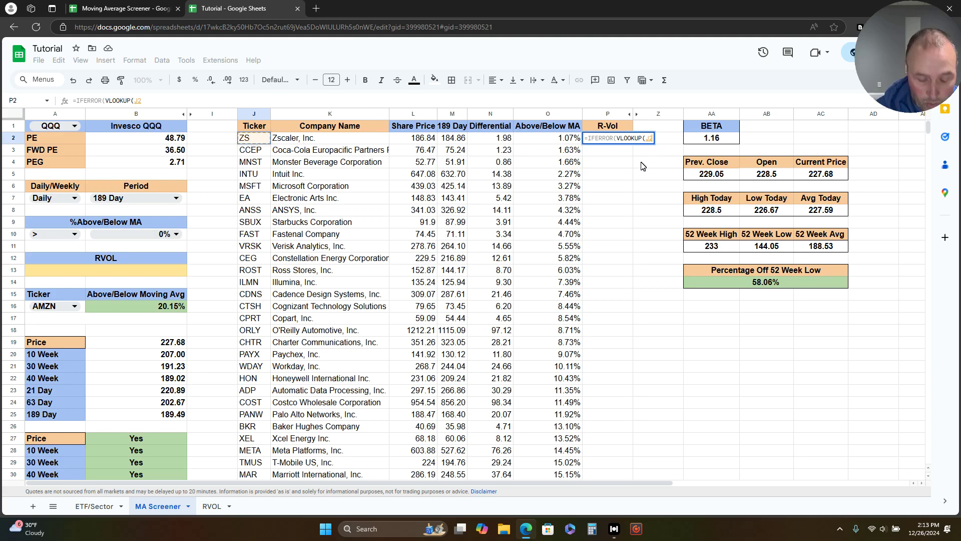
text(,)
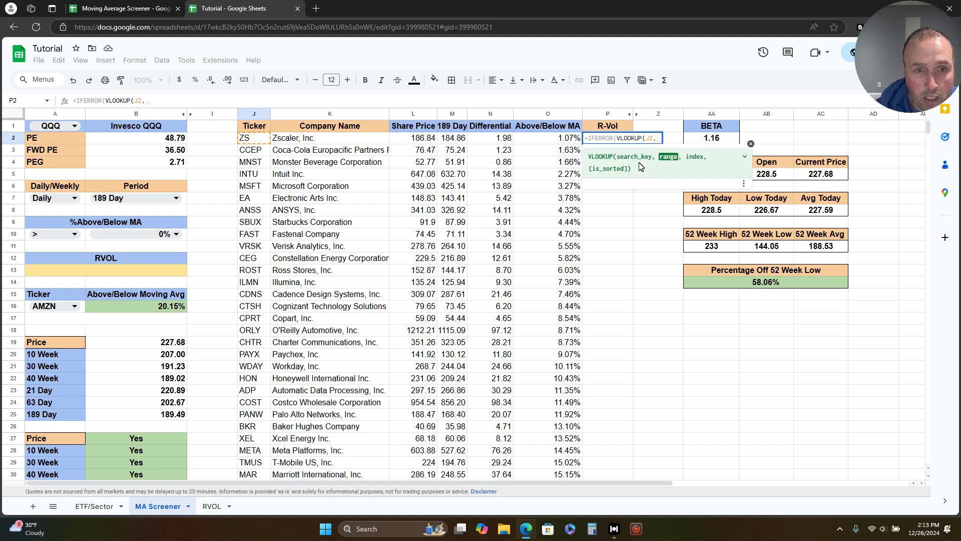
click(218, 506)
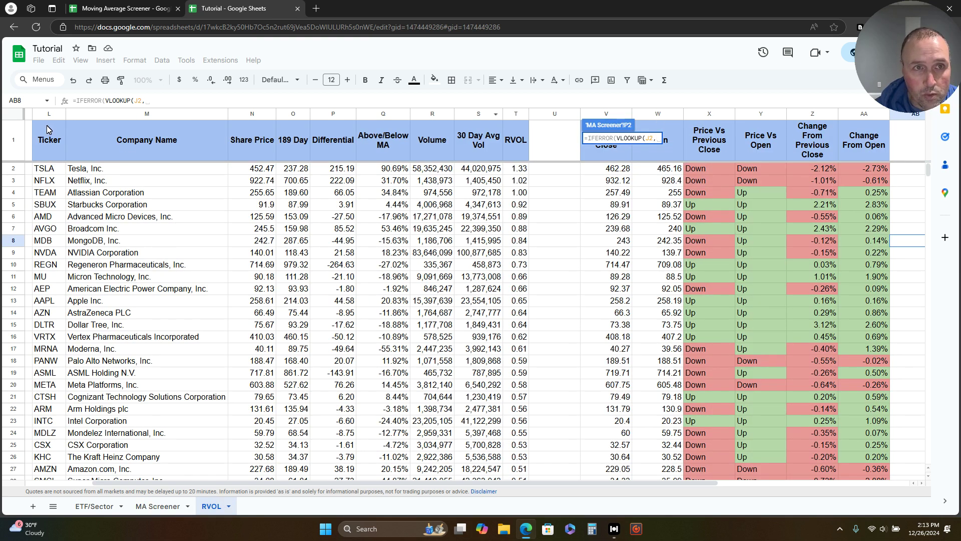
drag(51, 116, 505, 116)
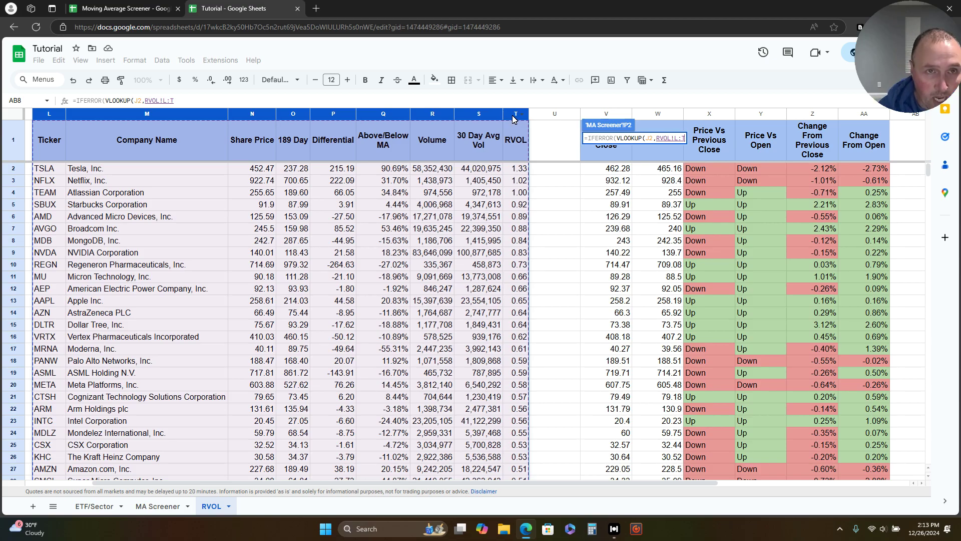
text(,)
text(9)
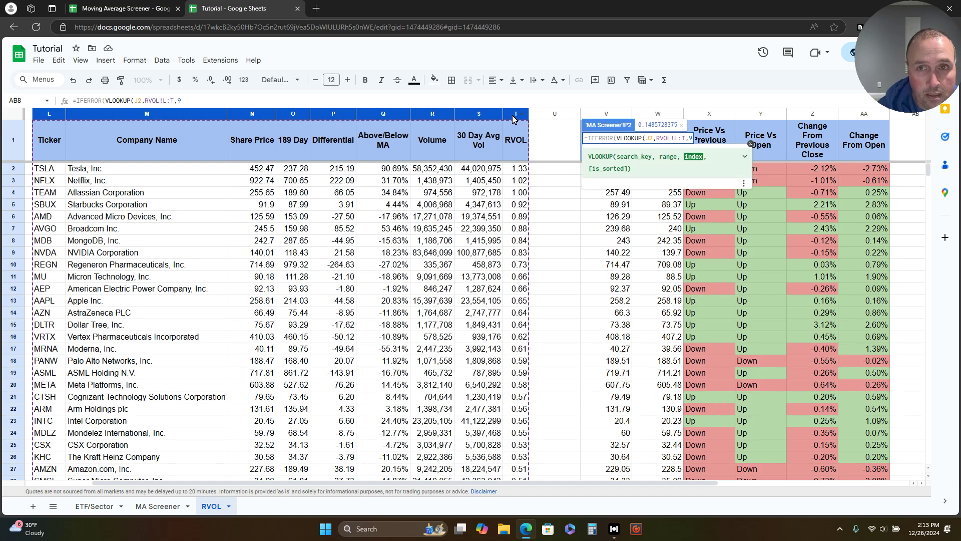
text(,0)))
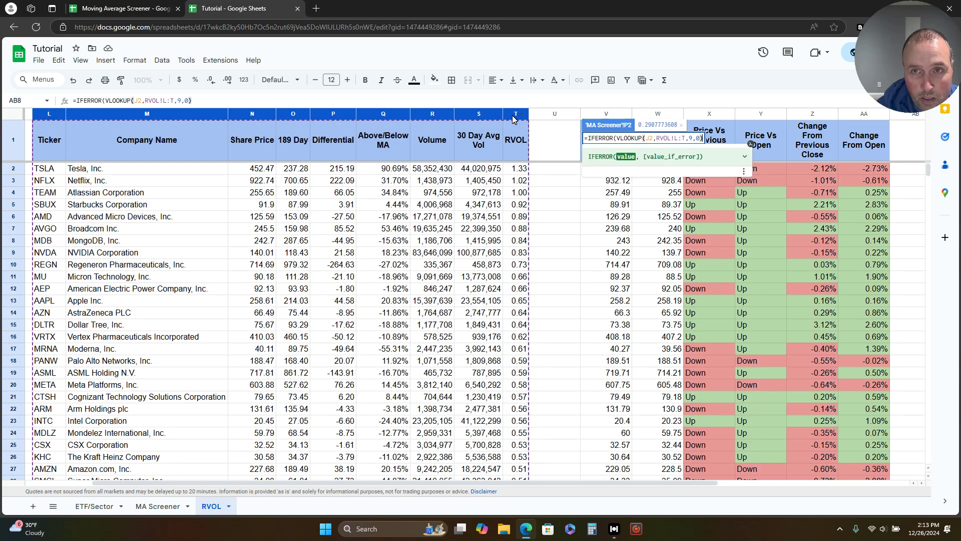
key(Return)
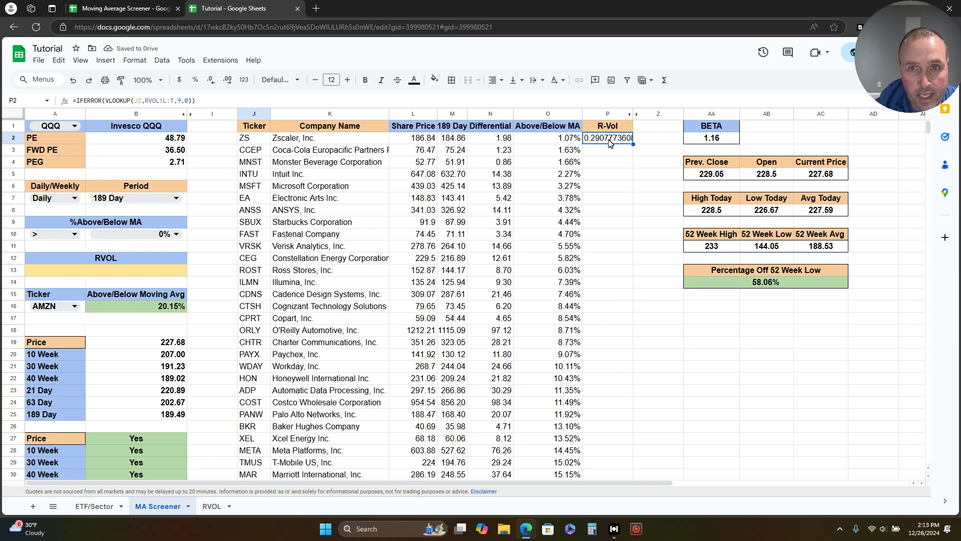
Format the whole R-Vol column P as a percentage.
click(609, 114)
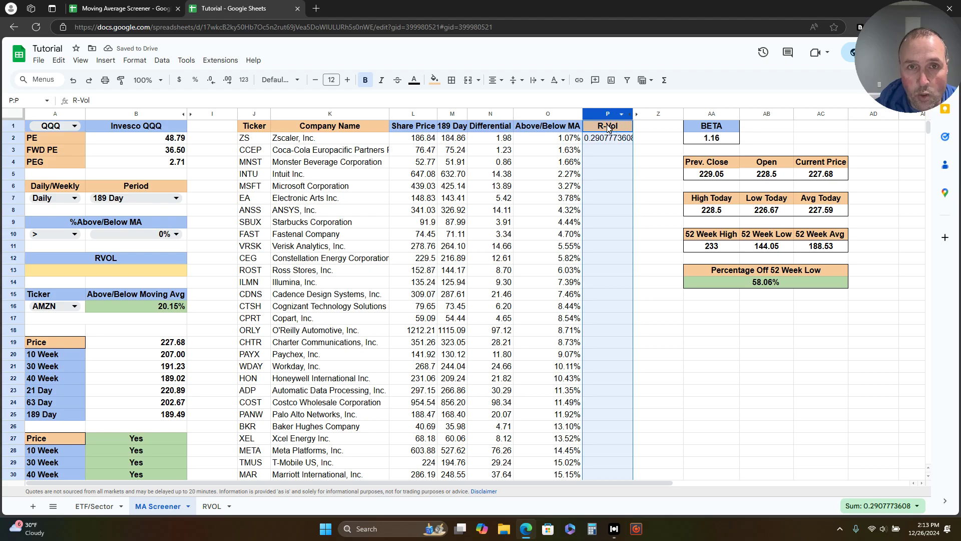
click(197, 80)
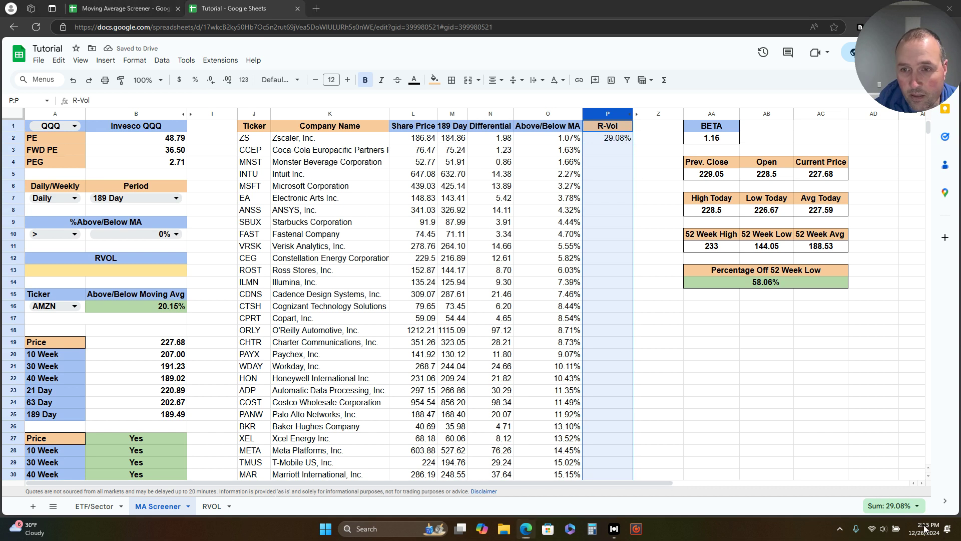
key(Down)
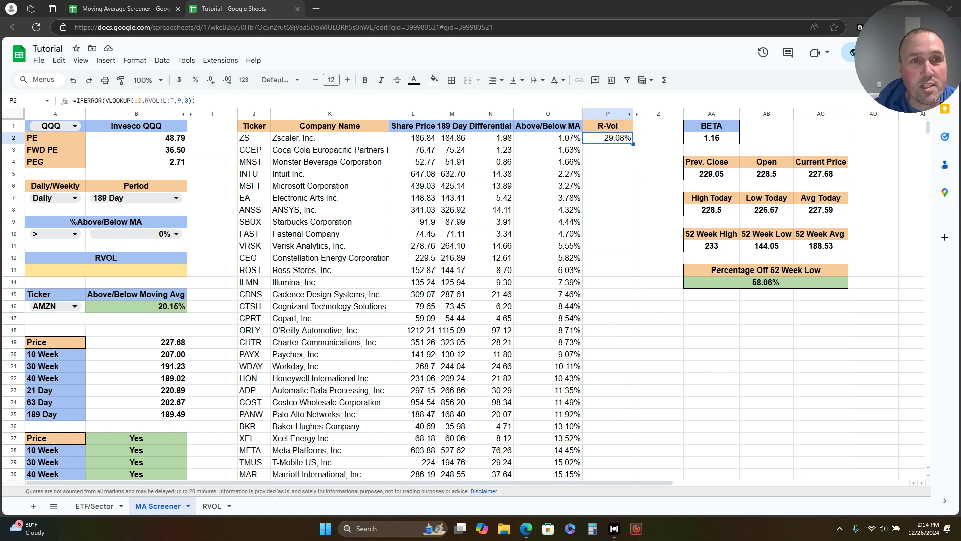
Undo the percentage format on the R-Vol column P and show its values with two decimal places instead.
click(74, 80)
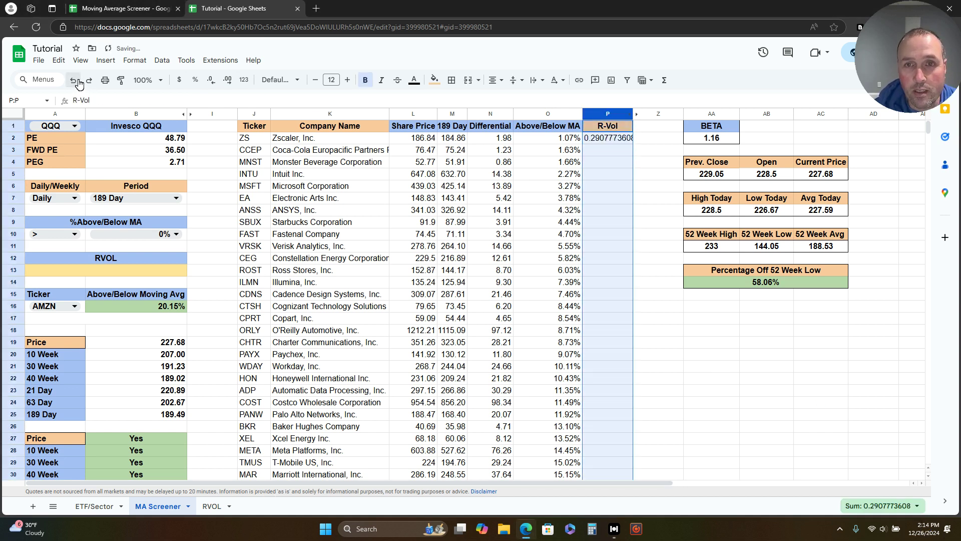
click(213, 81)
click(213, 81)
click(213, 80)
click(213, 80)
click(213, 80)
click(219, 80)
click(219, 81)
click(219, 80)
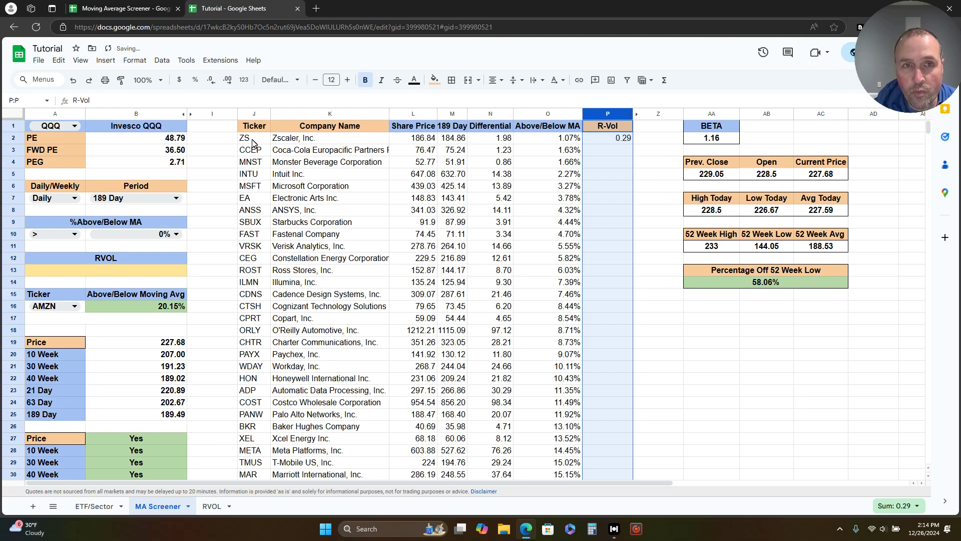
Lock the lookup range columns in the P2 formula so it reads =IFERROR(VLOOKUP(J2,RVOL!$L:$T,9,0)).
click(627, 138)
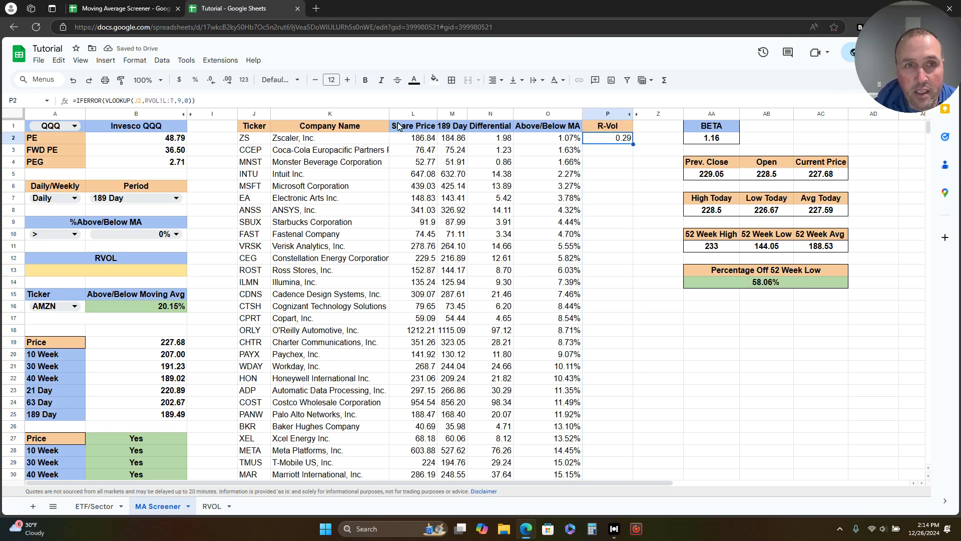
click(163, 101)
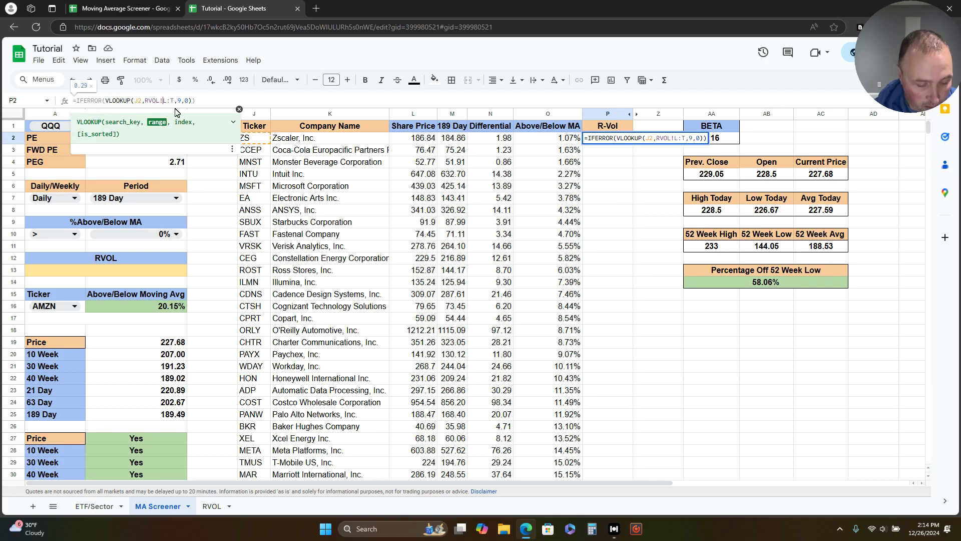
key(F4)
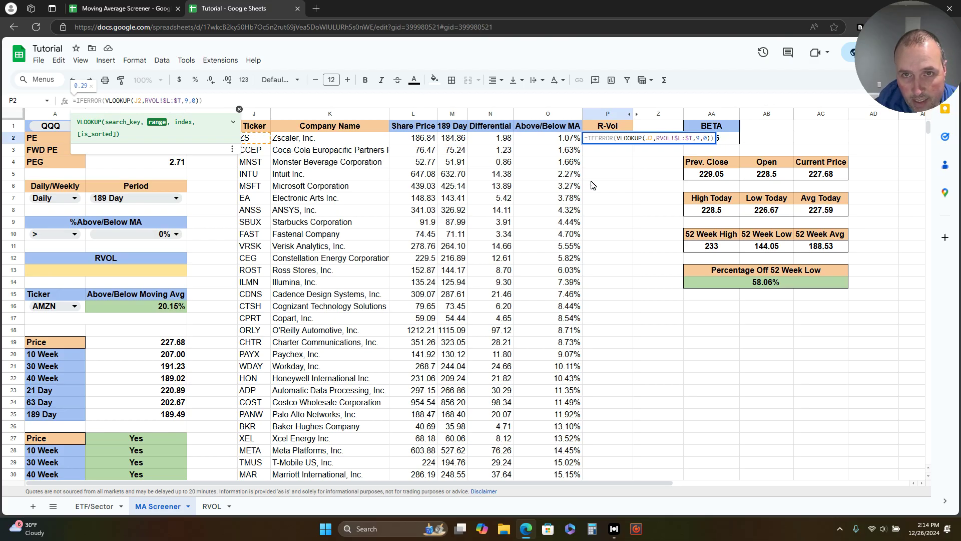
key(Return)
Fill the relative volume formula from P2 down through P54, and return to the start of the list.
click(623, 140)
drag(634, 145, 611, 353)
scroll(615, 286, up, 10)
scroll(723, 338, up, 8)
scroll(724, 337, up, 3)
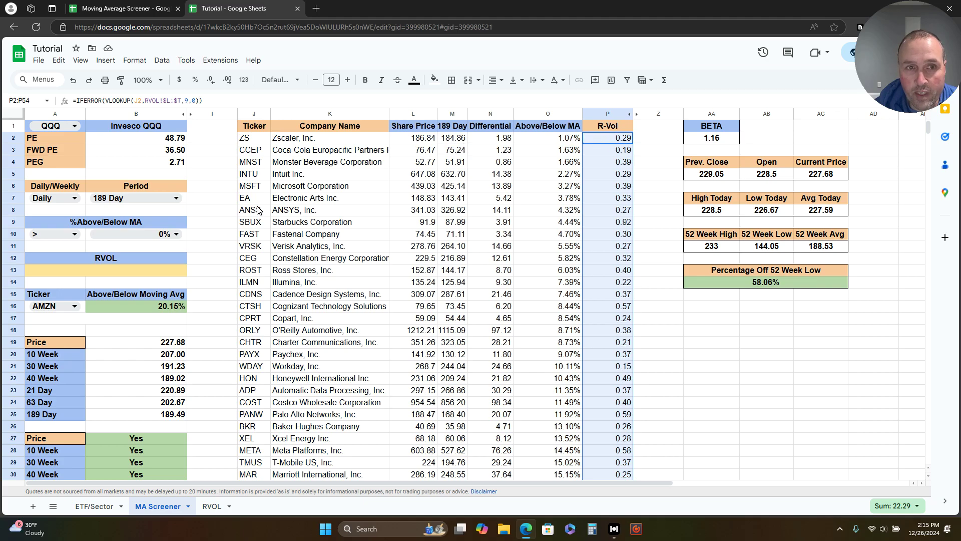
Set the %Above/Below MA threshold in B10 to -5%, and switch to the RVOL sheet.
click(177, 234)
click(135, 296)
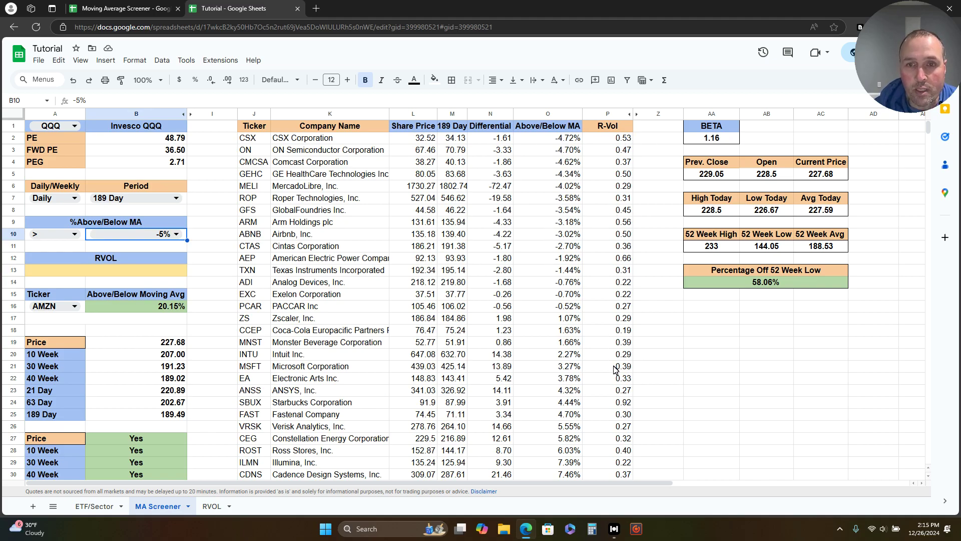
click(212, 506)
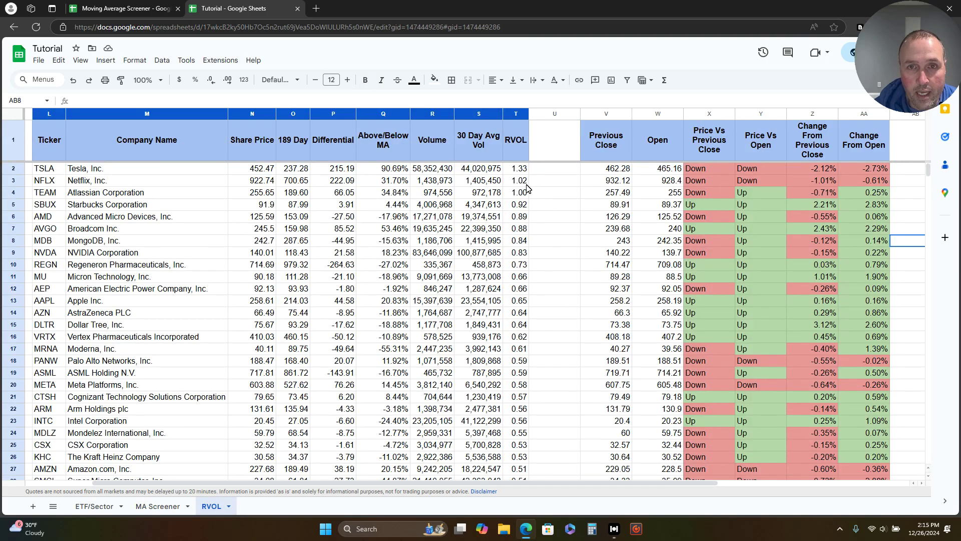